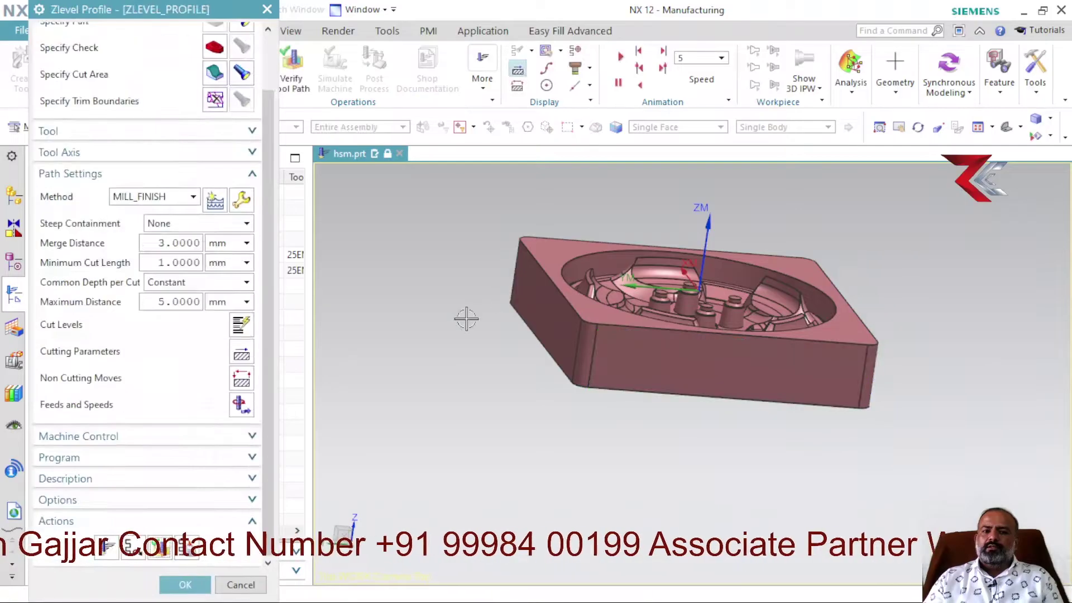
# Turn on Extend at Edges in Cutting Parameters with a 60 %Tool distance.
pyautogui.hotkey('ctrl', 'alt', 'f')
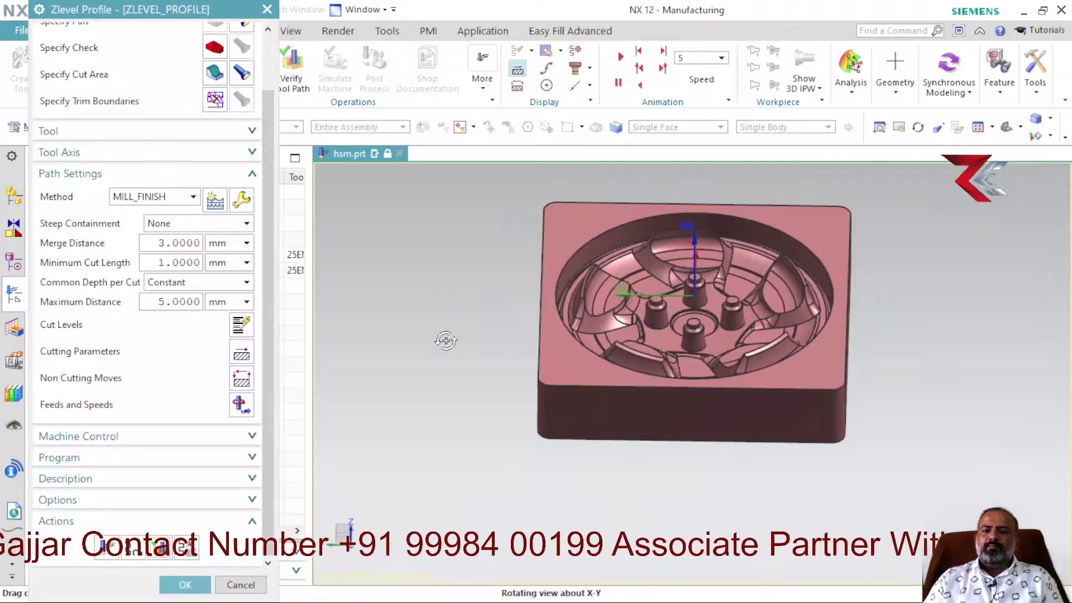
pyautogui.press('Escape')
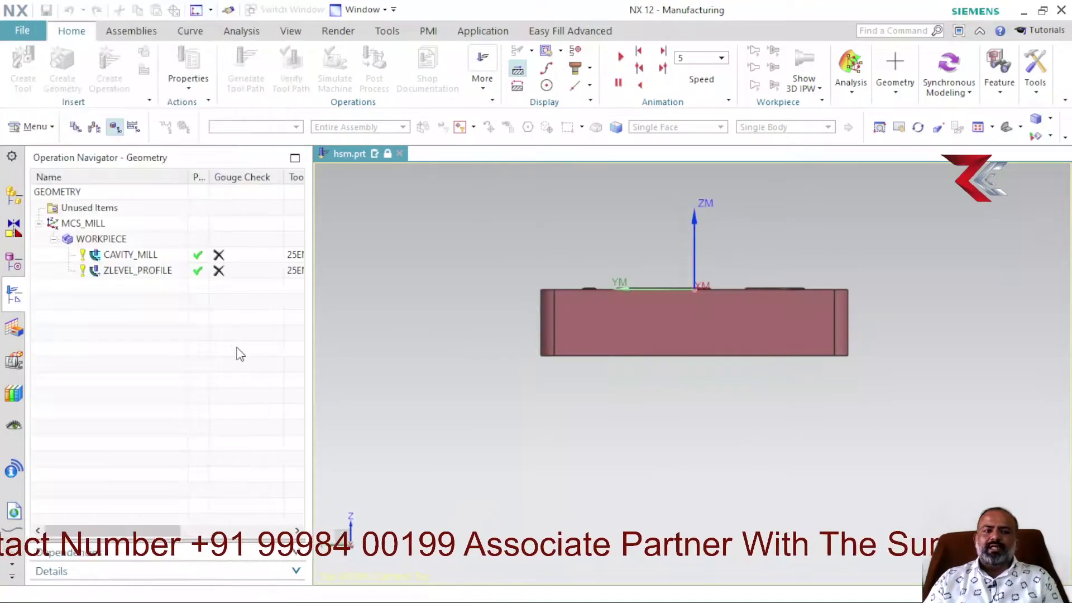
pyautogui.click(78, 37)
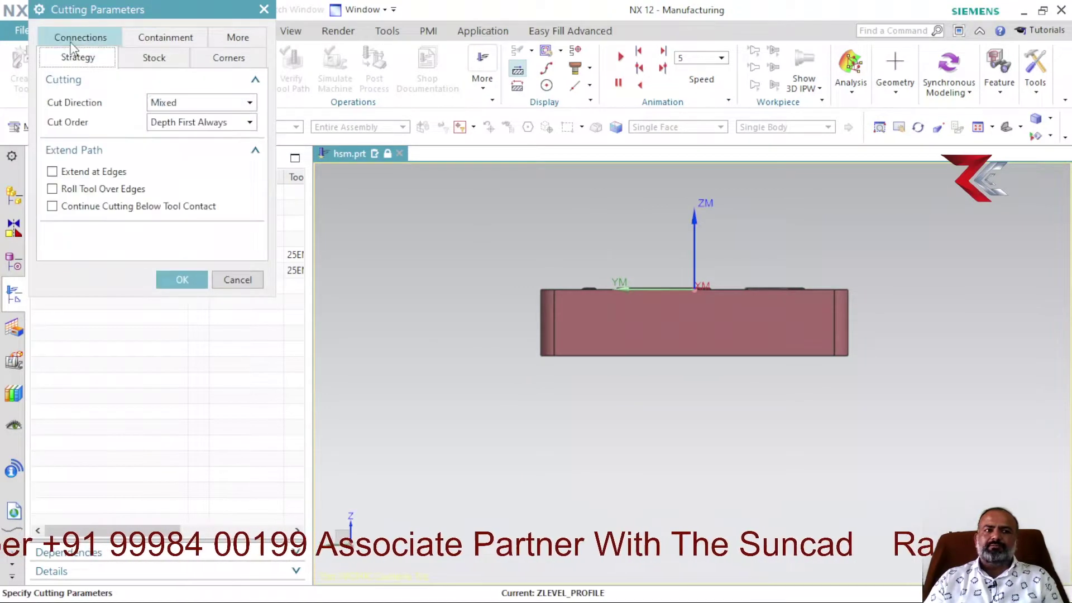
pyautogui.click(52, 171)
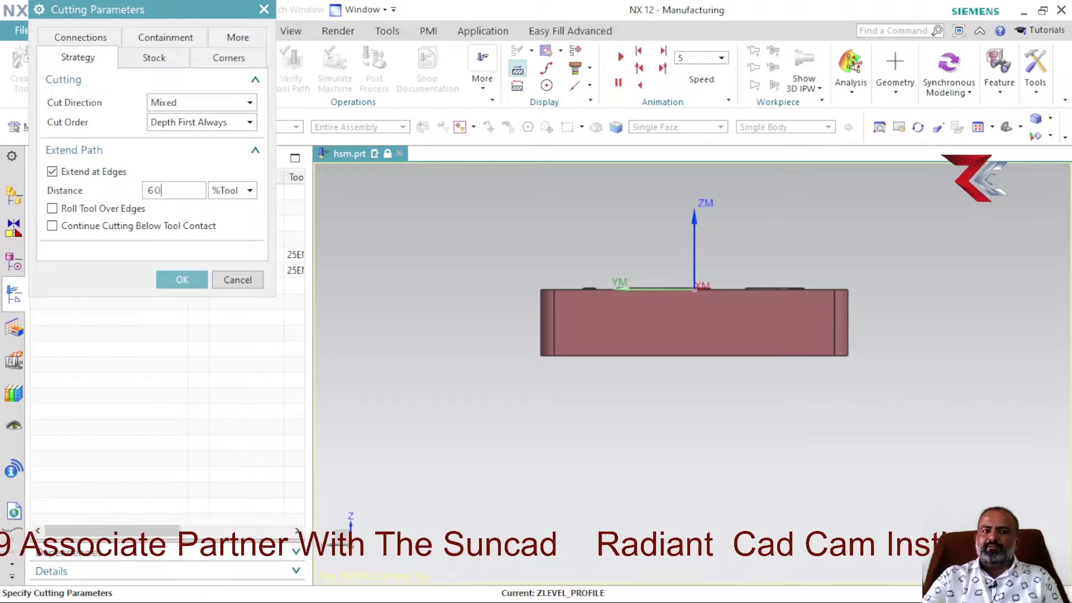
pyautogui.click(182, 279)
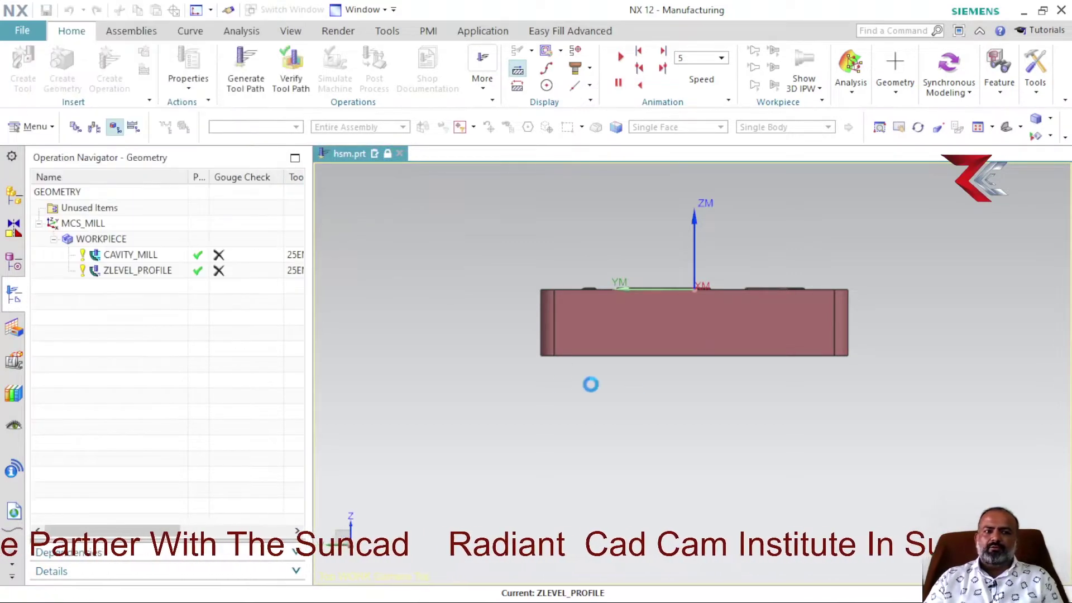
pyautogui.press('Home')
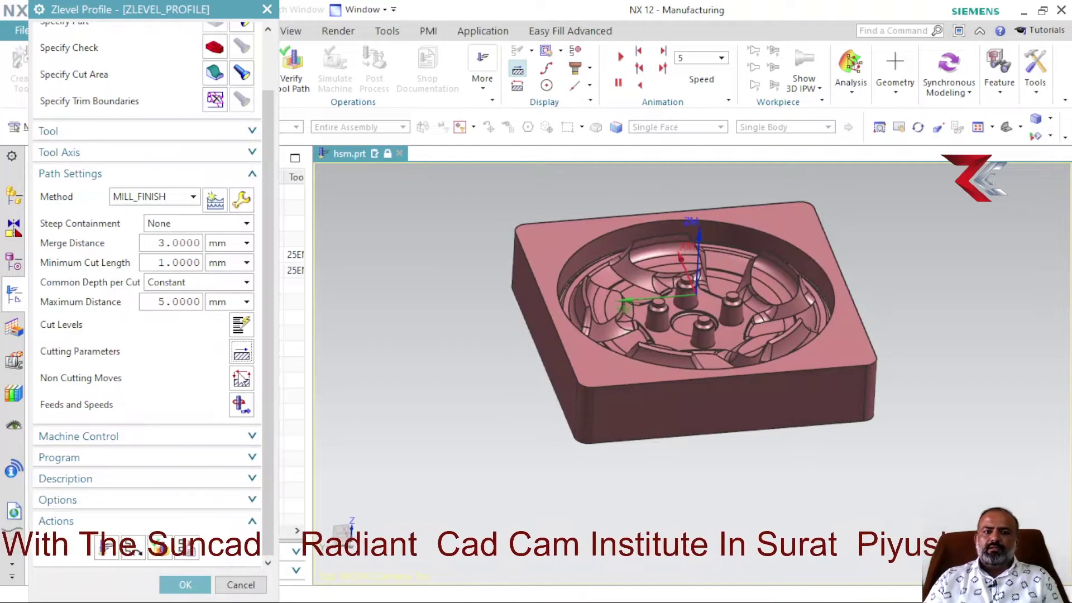
# Set range 1's top in Cut Levels and generate the Z-level profile toolpath.
pyautogui.click(239, 325)
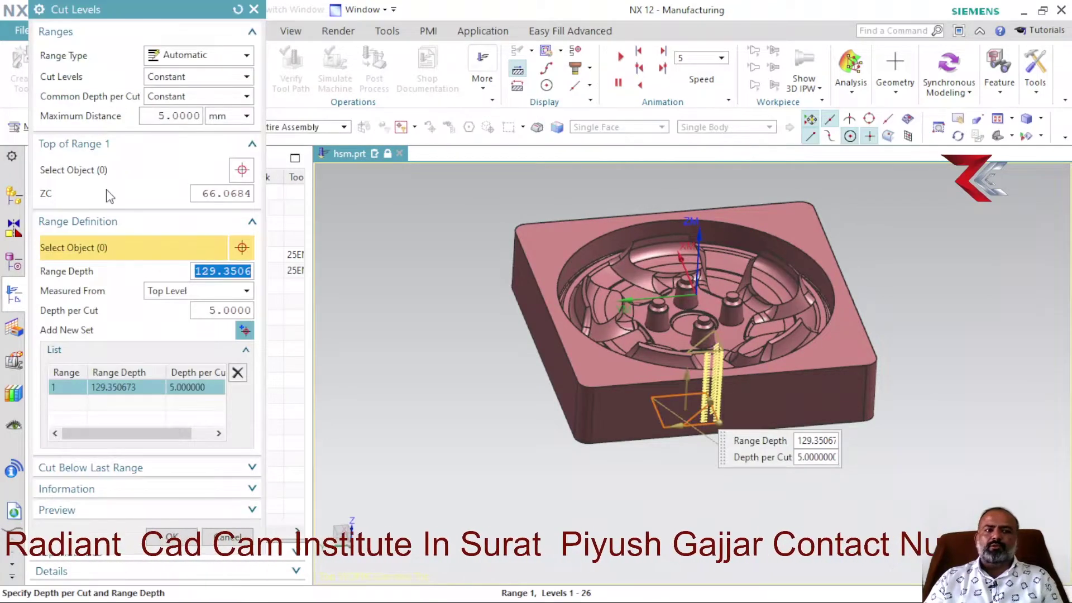
pyautogui.click(134, 172)
pyautogui.click(171, 537)
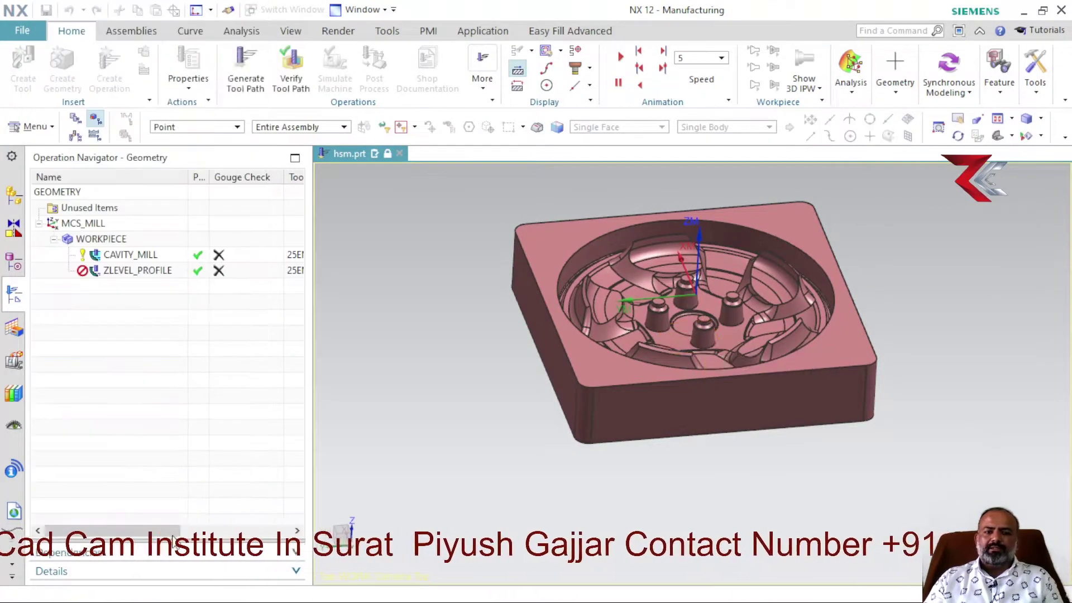
pyautogui.click(103, 546)
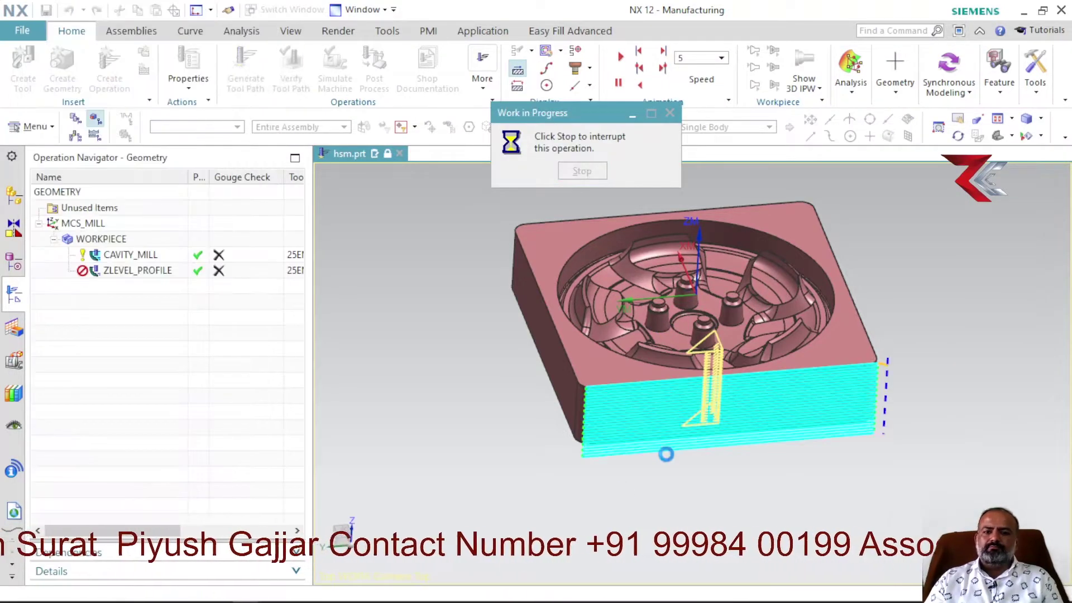
# Replay the toolpath in front view and zoom in on the side-wall passes.
pyautogui.moveTo(672, 504); pyautogui.dragTo(660, 469, button='middle')
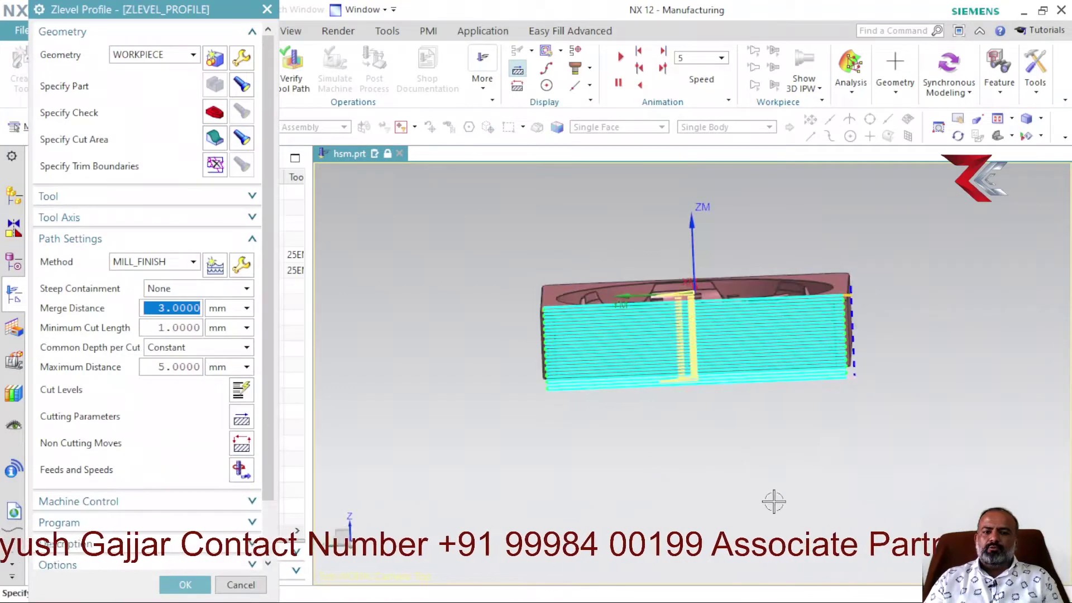
pyautogui.hotkey('ctrl', 'alt', 'f')
pyautogui.scroll(-3, 139, 438)
pyautogui.click(133, 559)
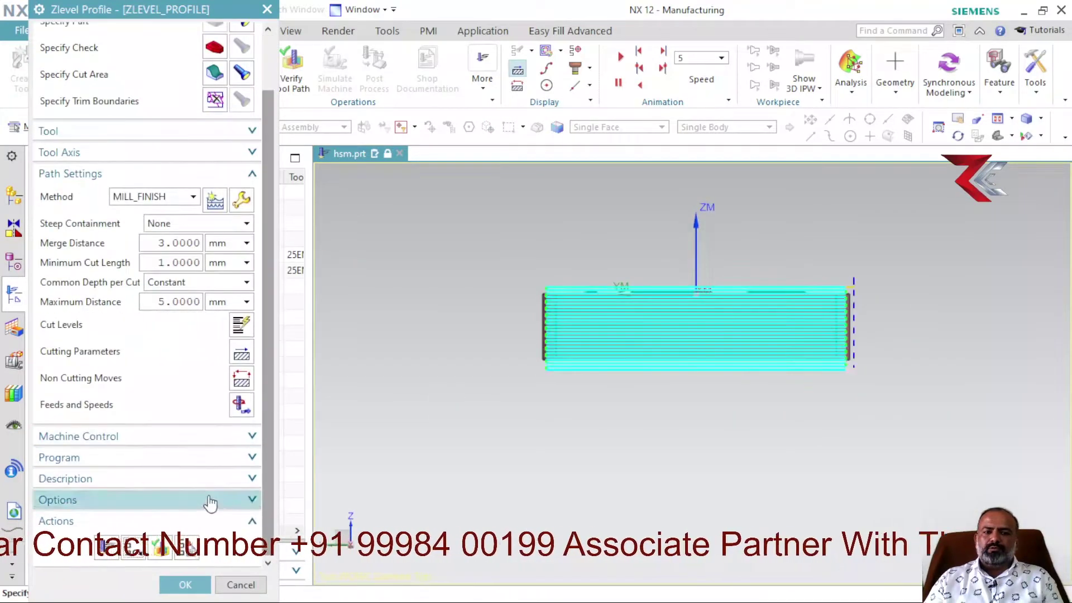
pyautogui.scroll(3, 527, 304)
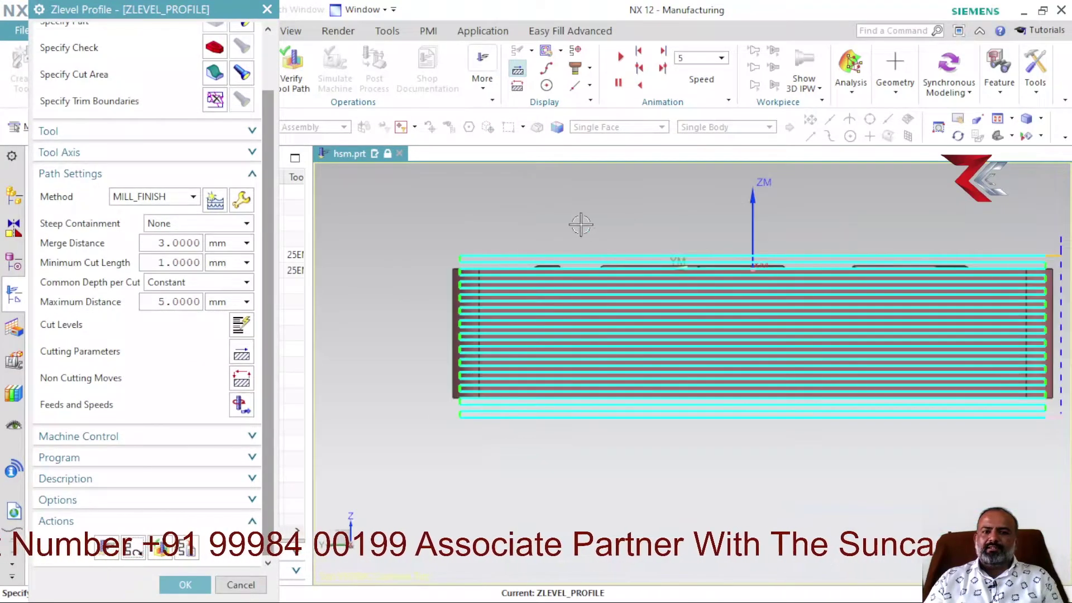
pyautogui.scroll(2, 493, 302)
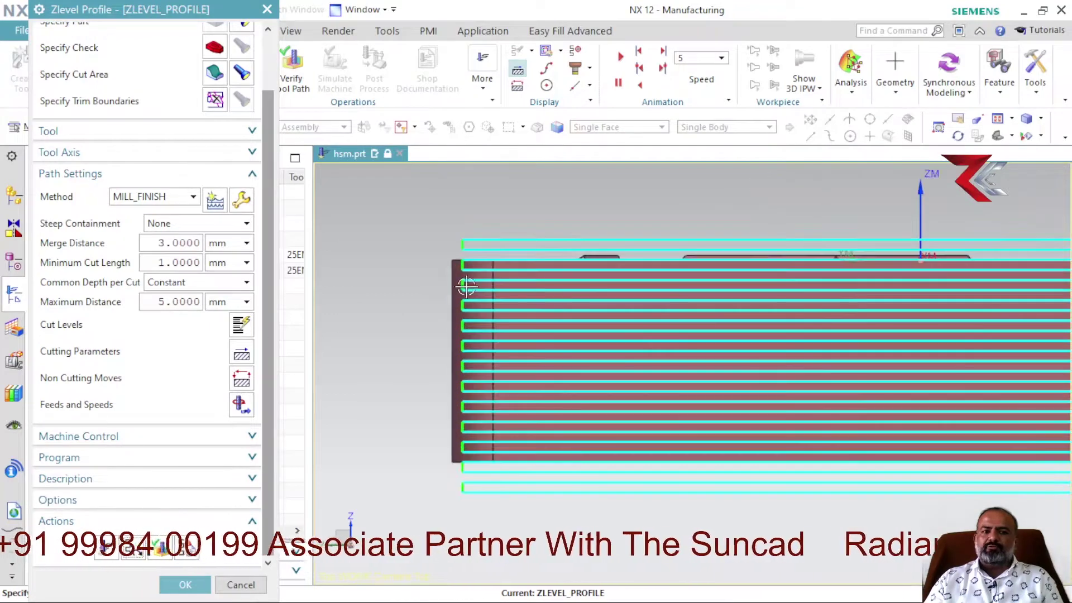
# Retype the Extend at Edges distance in Cutting Parameters and accept to regenerate the passes.
pyautogui.click(241, 353)
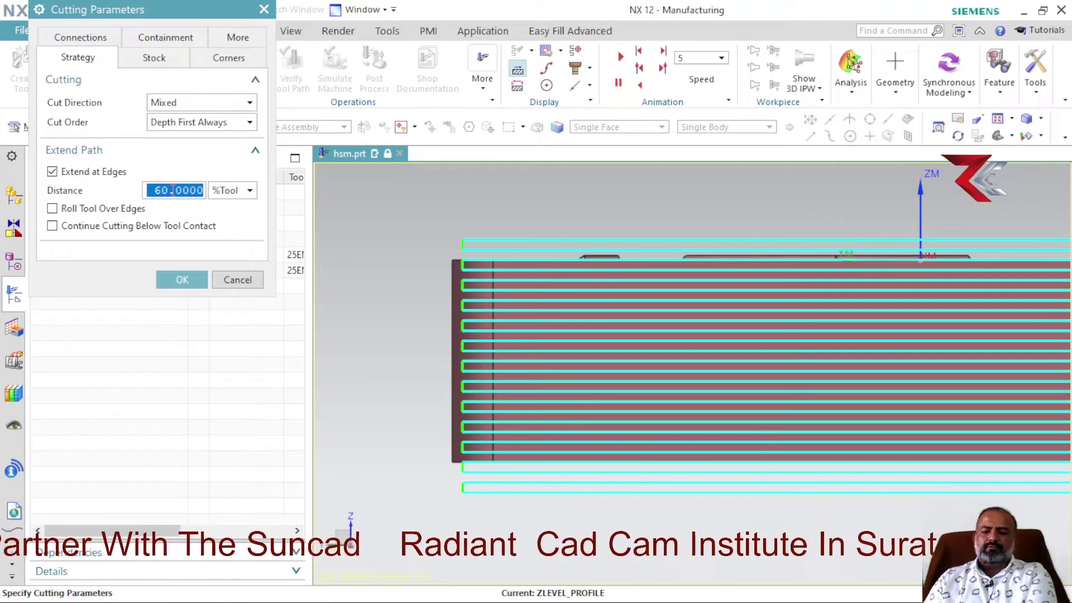
pyautogui.write('10')
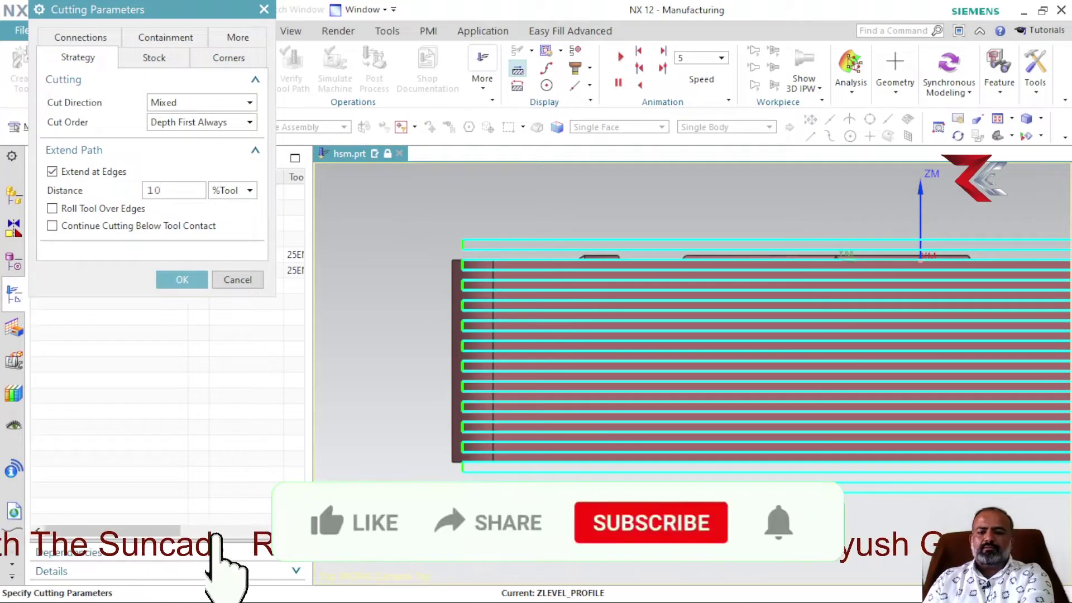
pyautogui.press('BackSpace')
pyautogui.write('10')
pyautogui.click(180, 280)
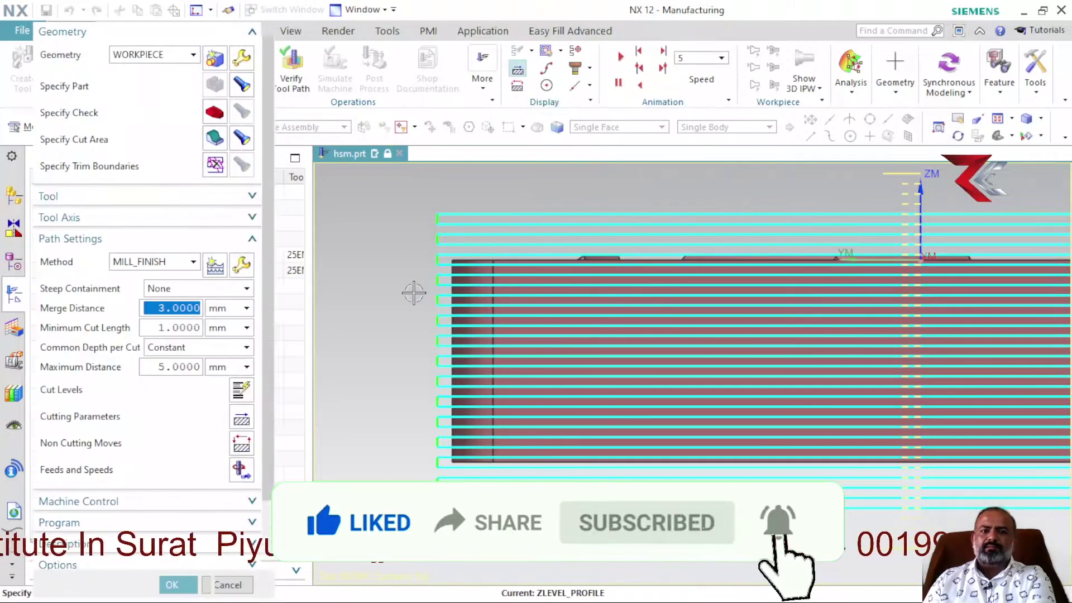
pyautogui.scroll(-2, 452, 282)
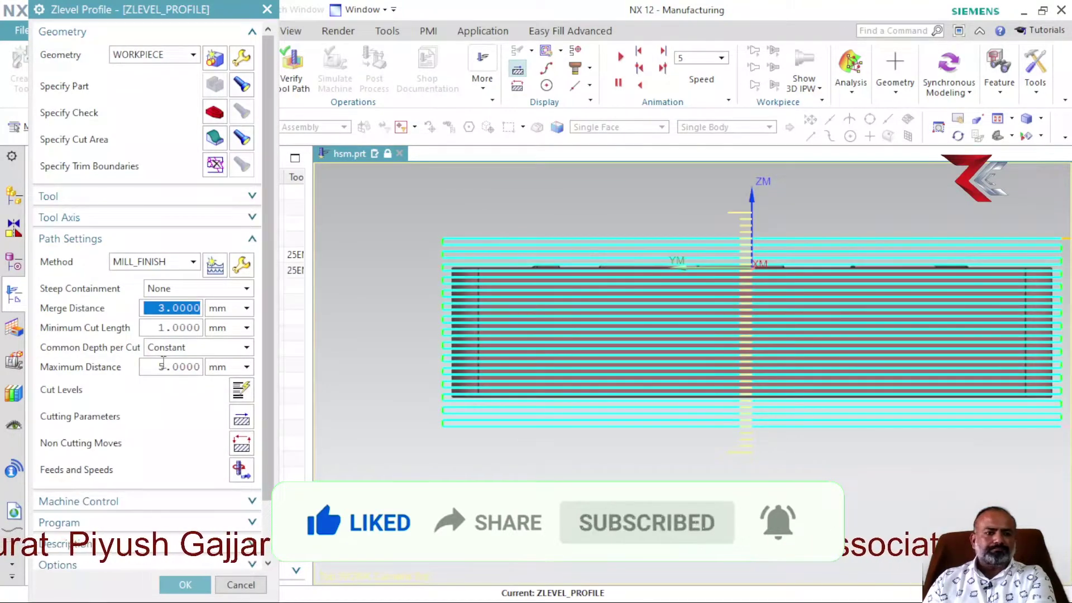
# In Cut Levels, place range 1's top at an edge midpoint, ZC 51.0684.
pyautogui.click(242, 390)
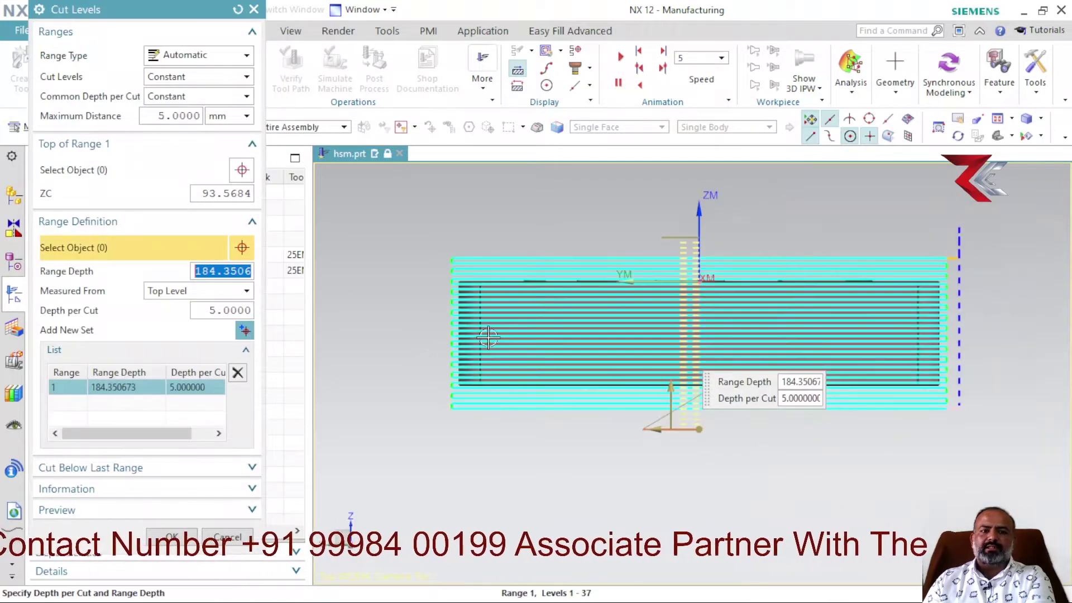
pyautogui.moveTo(487, 338); pyautogui.dragTo(376, 383, button='middle')
pyautogui.click(73, 170)
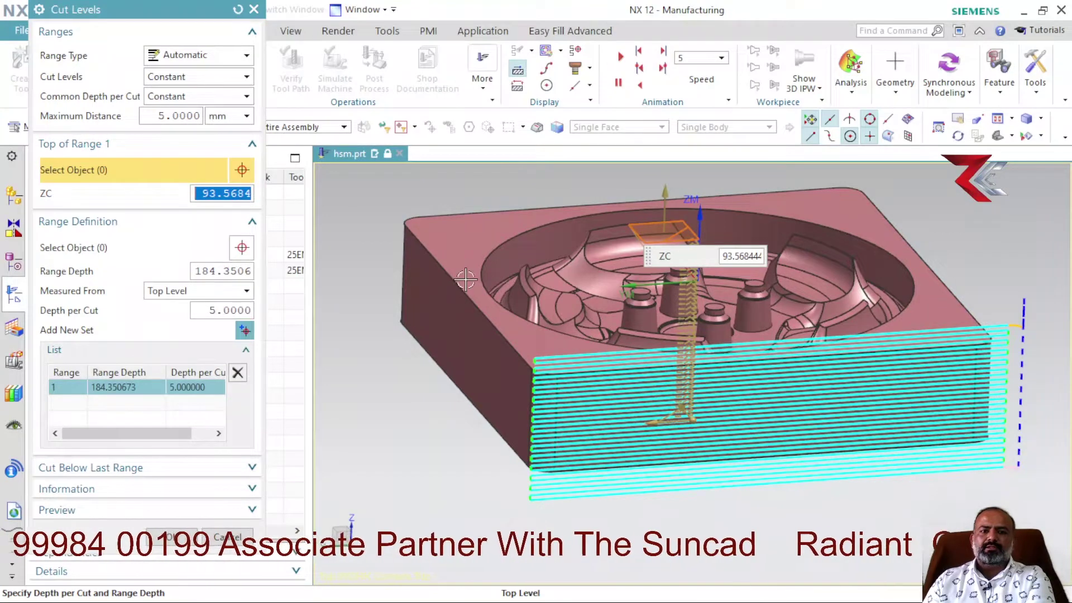
pyautogui.click(454, 350)
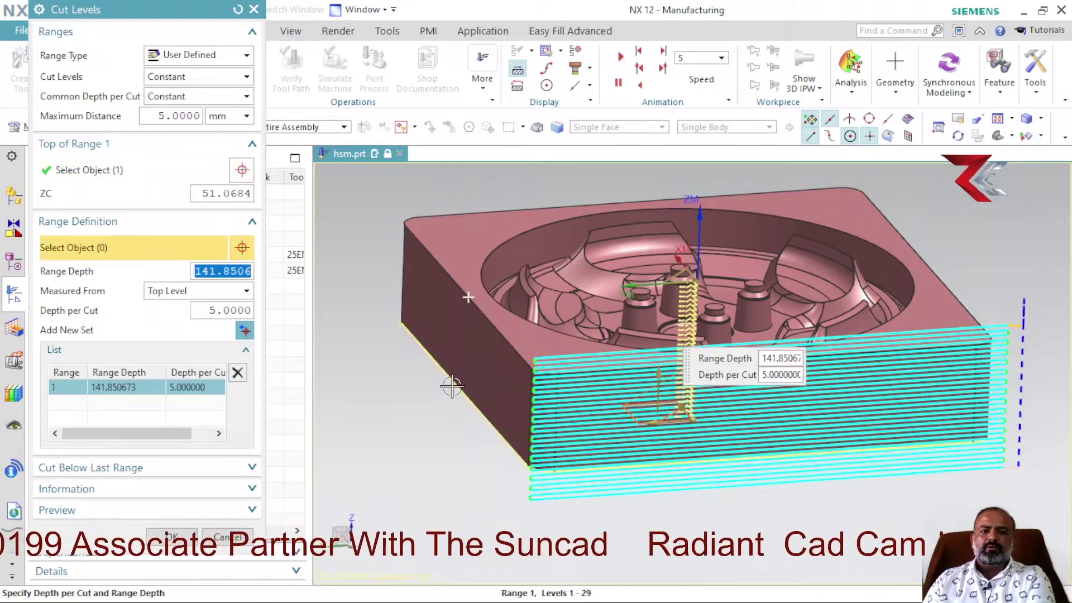
# End the cut range at the block's bottom face, 99.3506 deep, and accept.
pyautogui.moveTo(443, 443); pyautogui.dragTo(438, 384, button='middle')
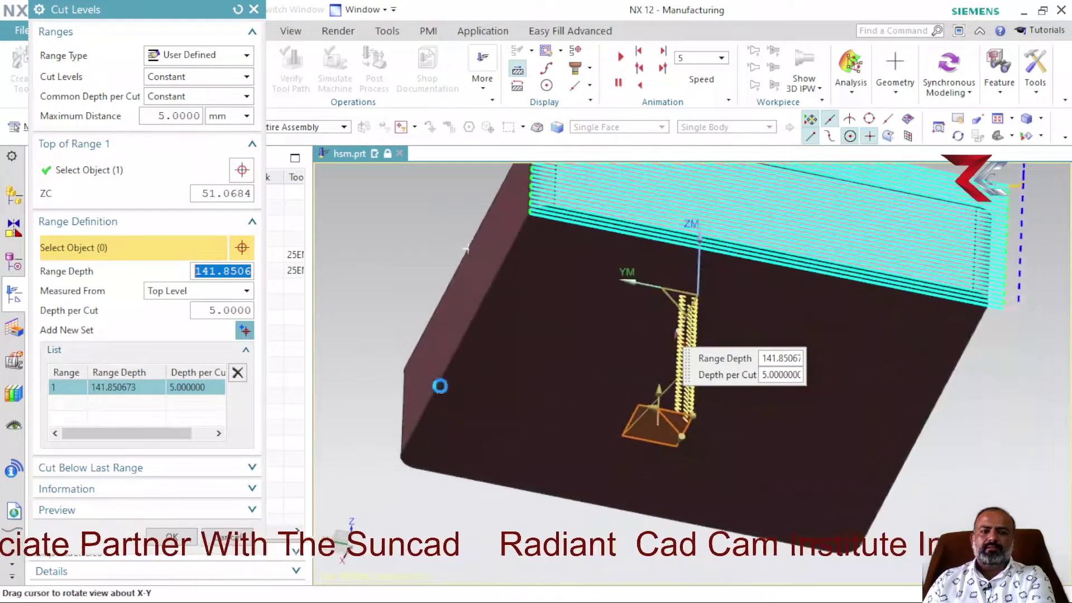
pyautogui.click(440, 388)
pyautogui.moveTo(399, 248); pyautogui.dragTo(467, 283, button='middle')
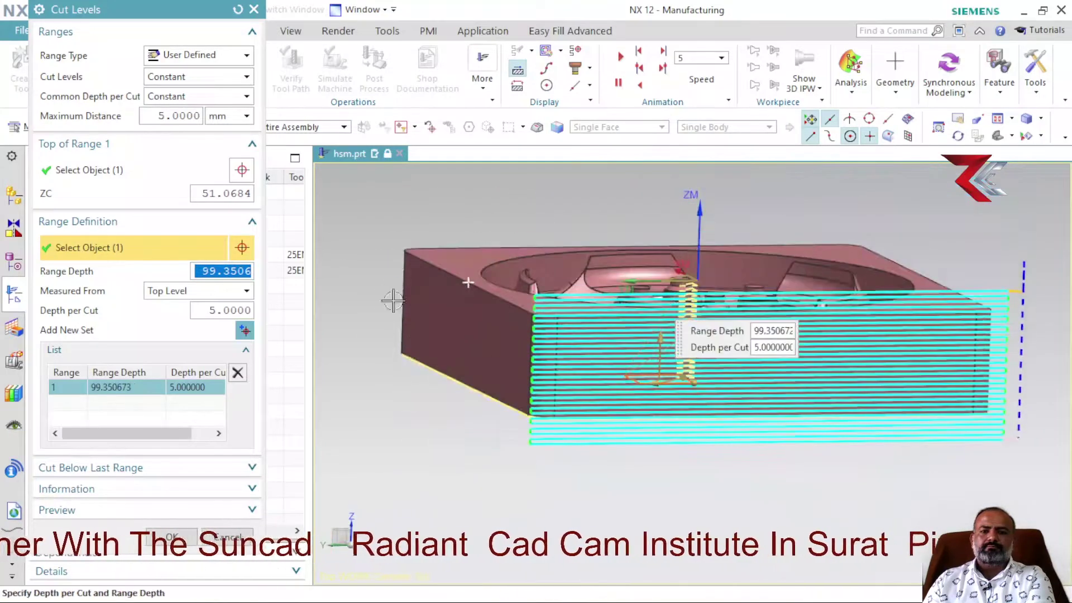
pyautogui.click(180, 533)
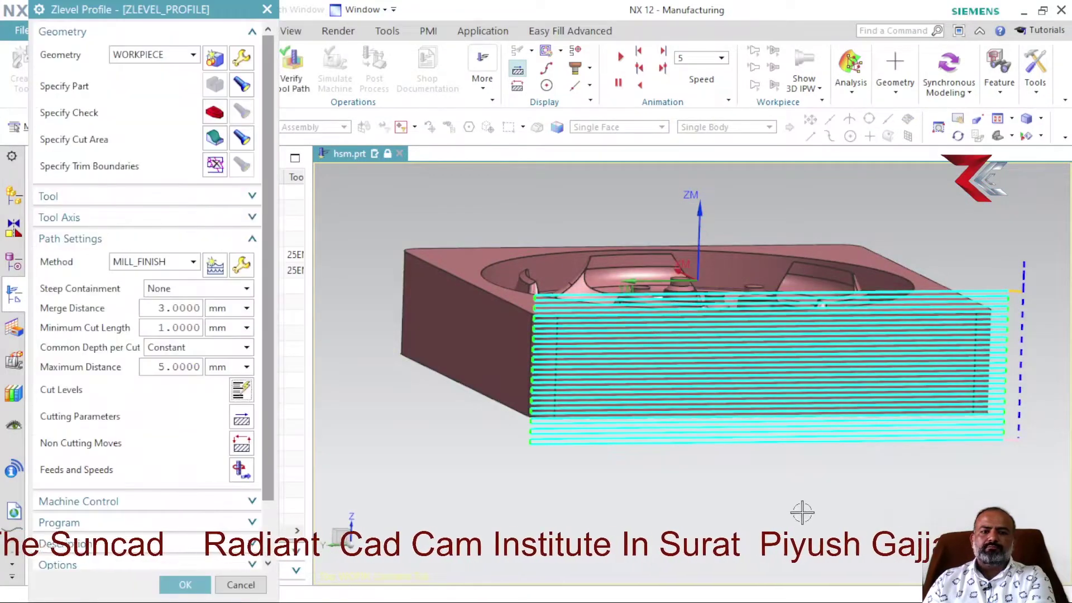
pyautogui.hotkey('ctrl', 'alt', 'f')
pyautogui.scroll(-1, 57, 463)
pyautogui.scroll(-2, 58, 463)
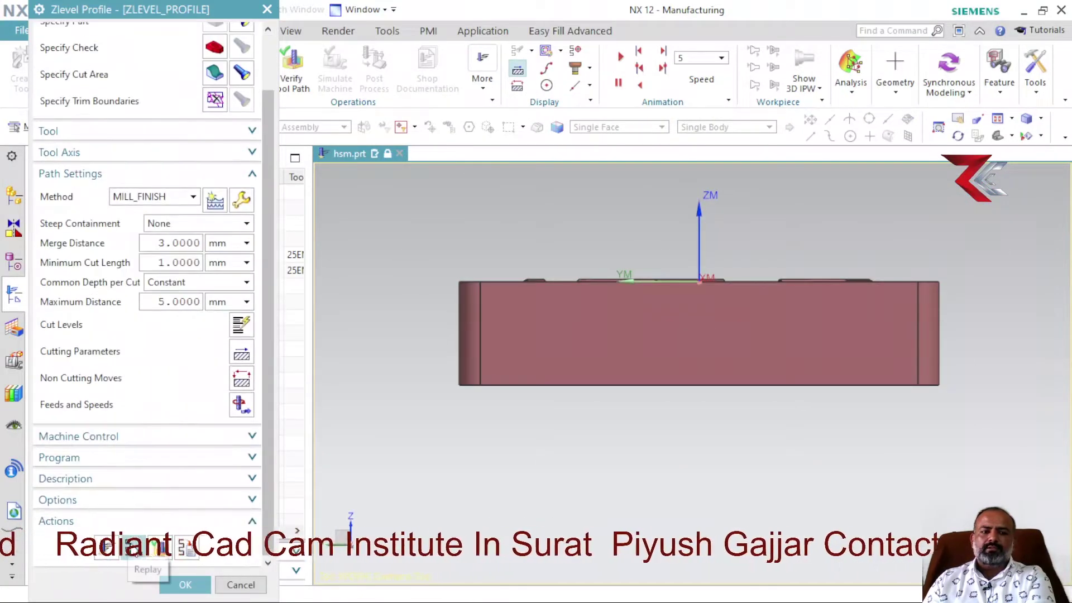
# Regenerate the toolpath and zoom in on its levels at the block's edge.
pyautogui.click(104, 544)
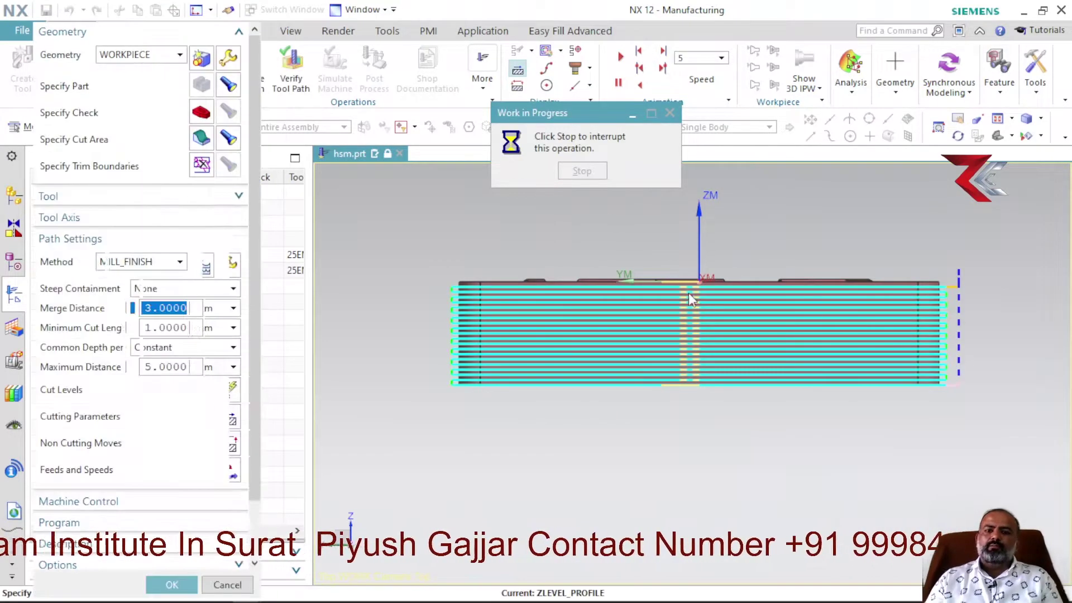
pyautogui.scroll(-3, 754, 306)
pyautogui.scroll(-2, 797, 307)
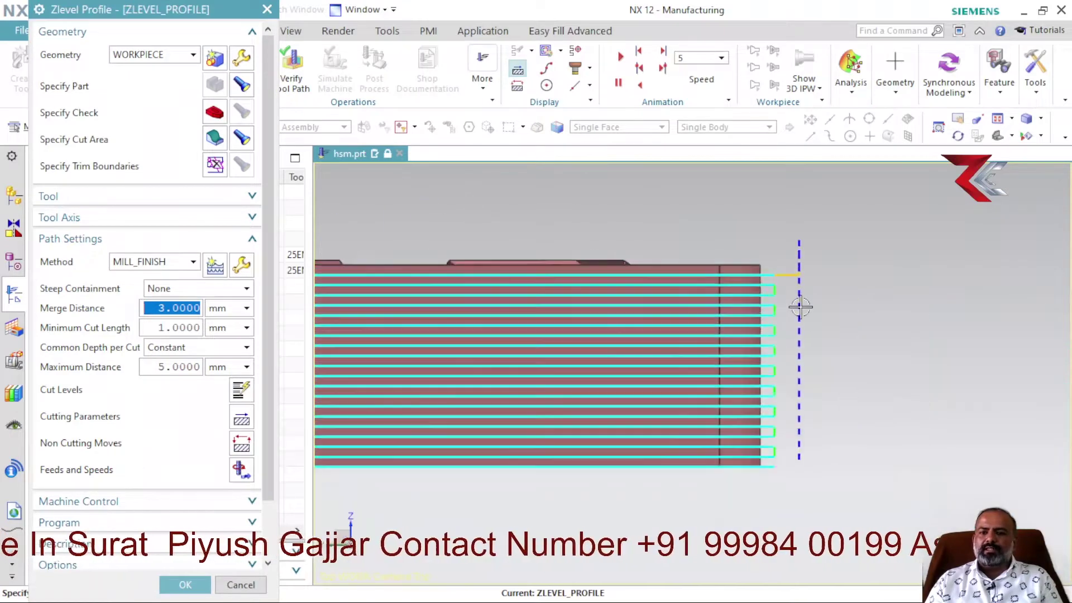
pyautogui.scroll(-2, 867, 352)
pyautogui.scroll(-2, 781, 221)
pyautogui.scroll(3, 940, 312)
pyautogui.scroll(2, 691, 424)
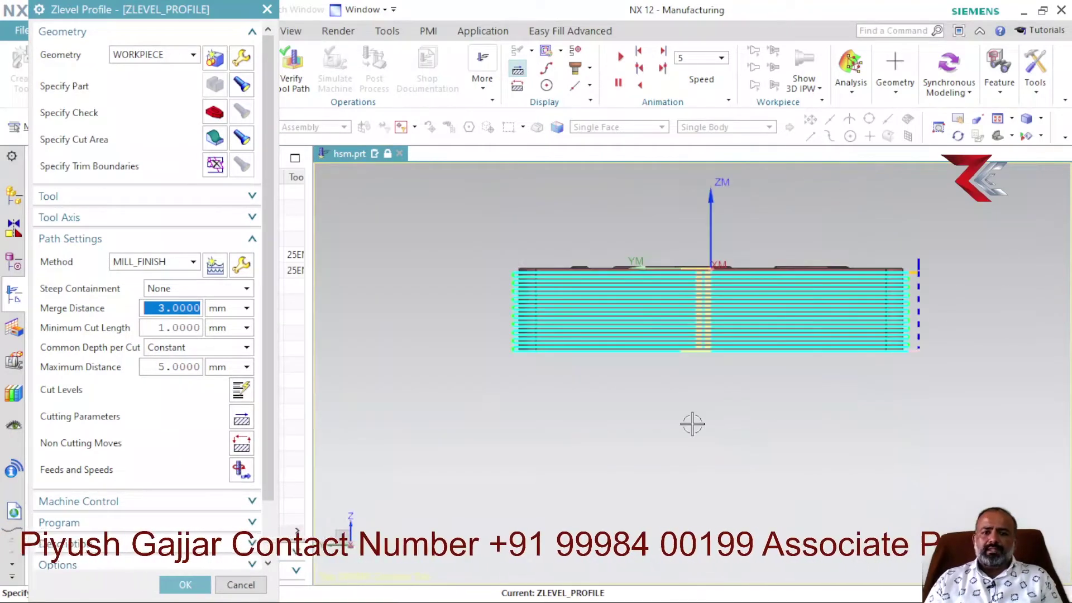
# Orbit to a tilted view of the block and leave Cutting Parameters unchanged.
pyautogui.moveTo(691, 423); pyautogui.dragTo(694, 454, button='middle')
pyautogui.scroll(3, 940, 430)
pyautogui.scroll(2, 940, 430)
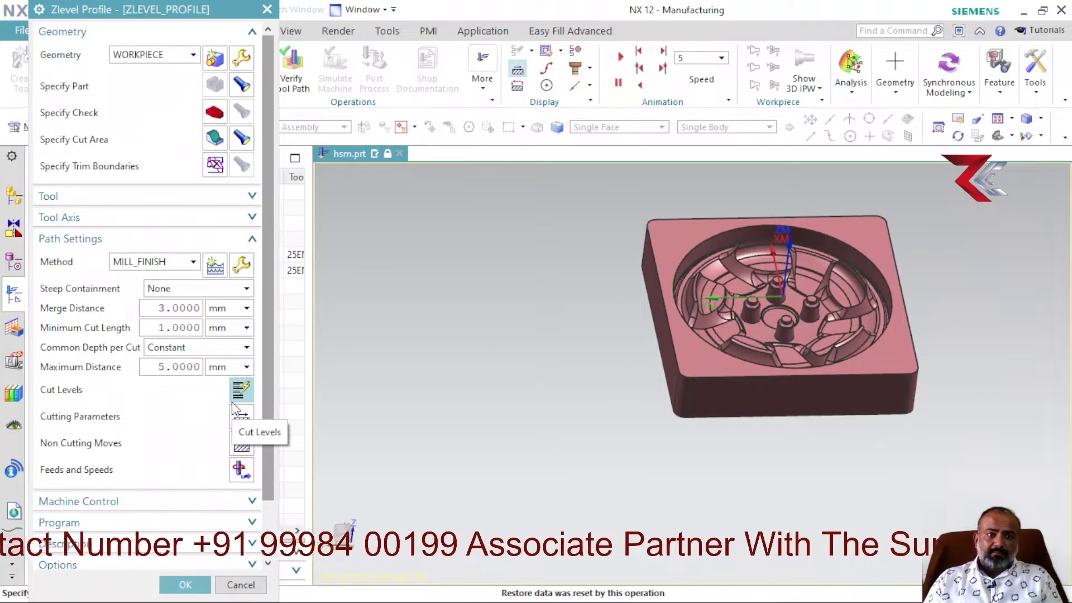
pyautogui.middleClick(244, 419)
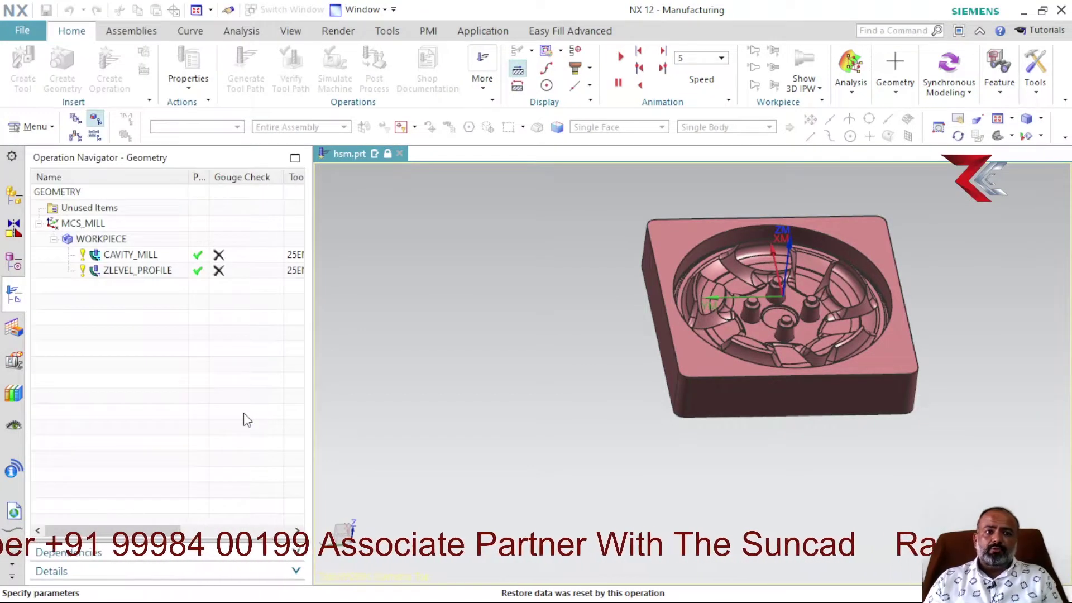
pyautogui.click(247, 279)
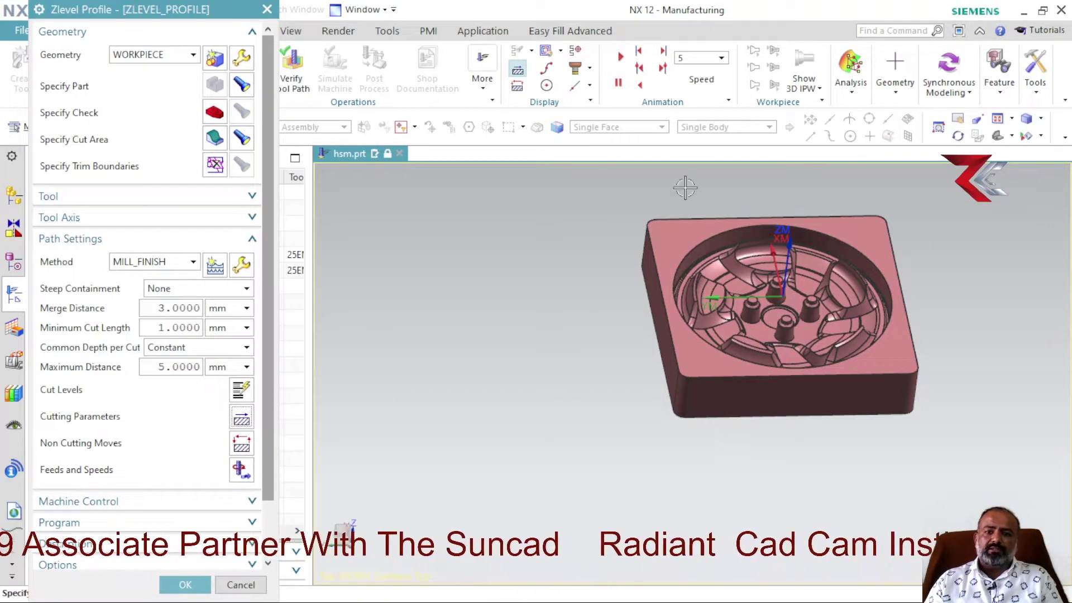
# Pick the front side face with the Tangent Faces rule so all 8 outer walls form the cut area.
pyautogui.moveTo(451, 394)
pyautogui.mouseDown(button='middle')
pyautogui.moveTo(483, 411)
pyautogui.moveTo(526, 285)
pyautogui.mouseUp(button='middle')
pyautogui.moveTo(614, 492); pyautogui.dragTo(499, 349, button='middle')
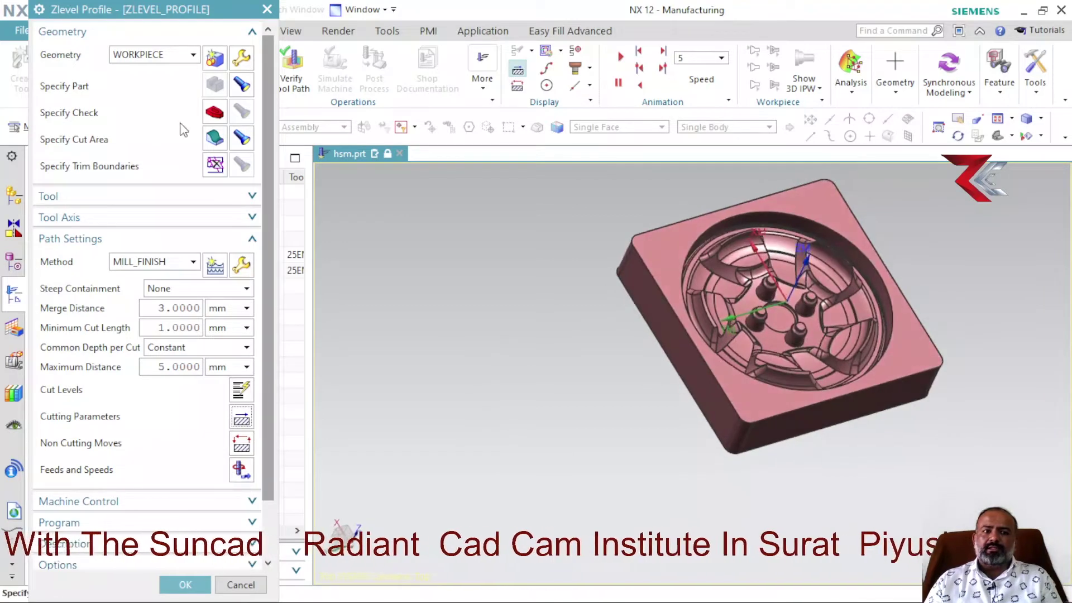
pyautogui.click(241, 138)
pyautogui.click(838, 411)
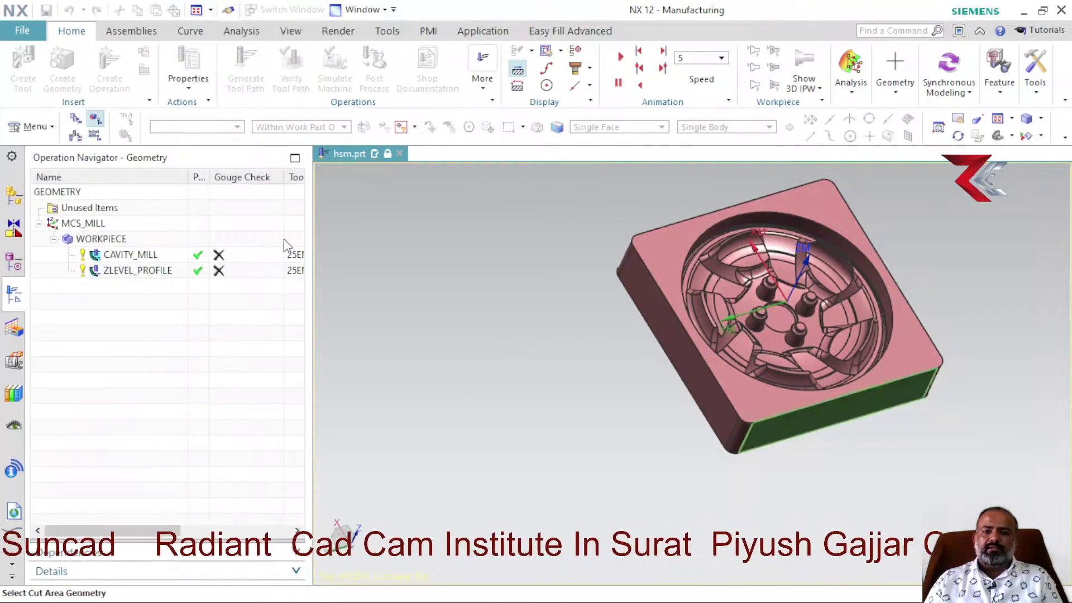
pyautogui.scroll(5, 714, 427)
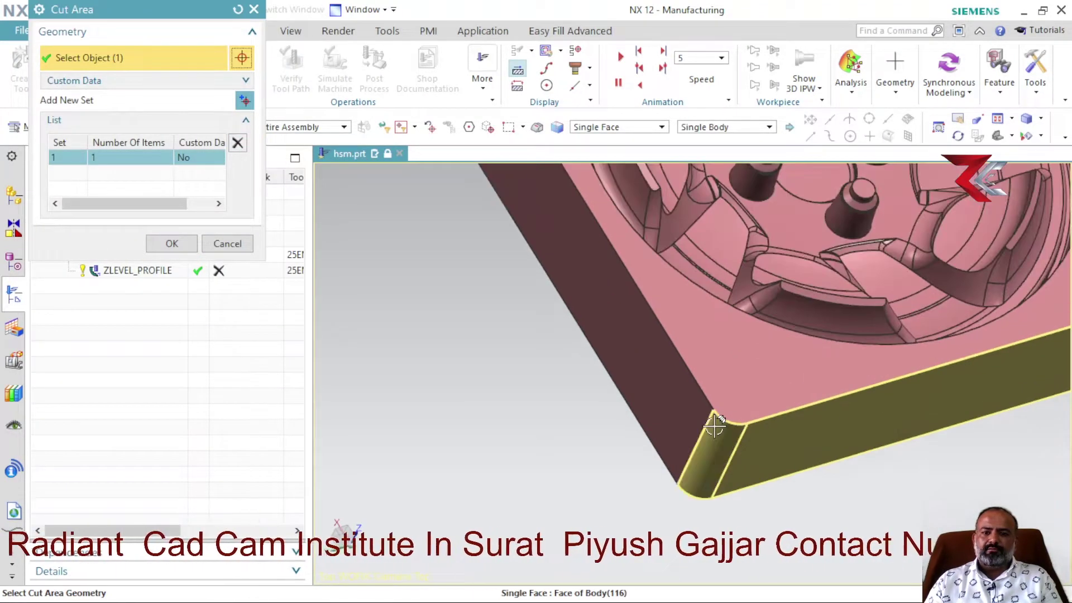
pyautogui.click(751, 396)
pyautogui.click(777, 184)
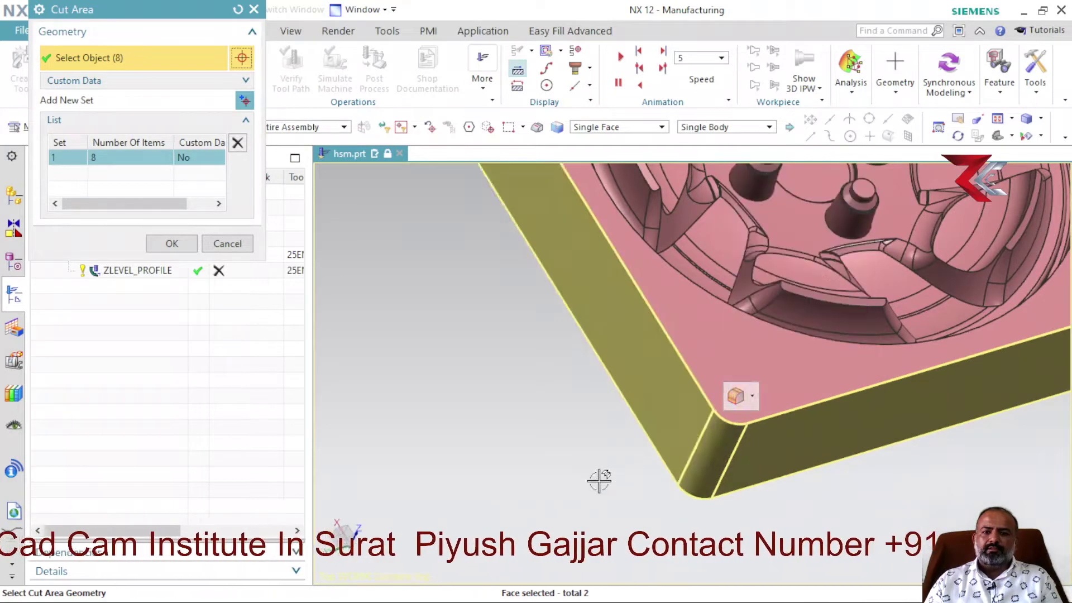
pyautogui.scroll(-5, 598, 478)
pyautogui.moveTo(777, 424)
pyautogui.mouseDown(button='middle')
pyautogui.moveTo(706, 438)
pyautogui.moveTo(766, 446)
pyautogui.mouseUp(button='middle')
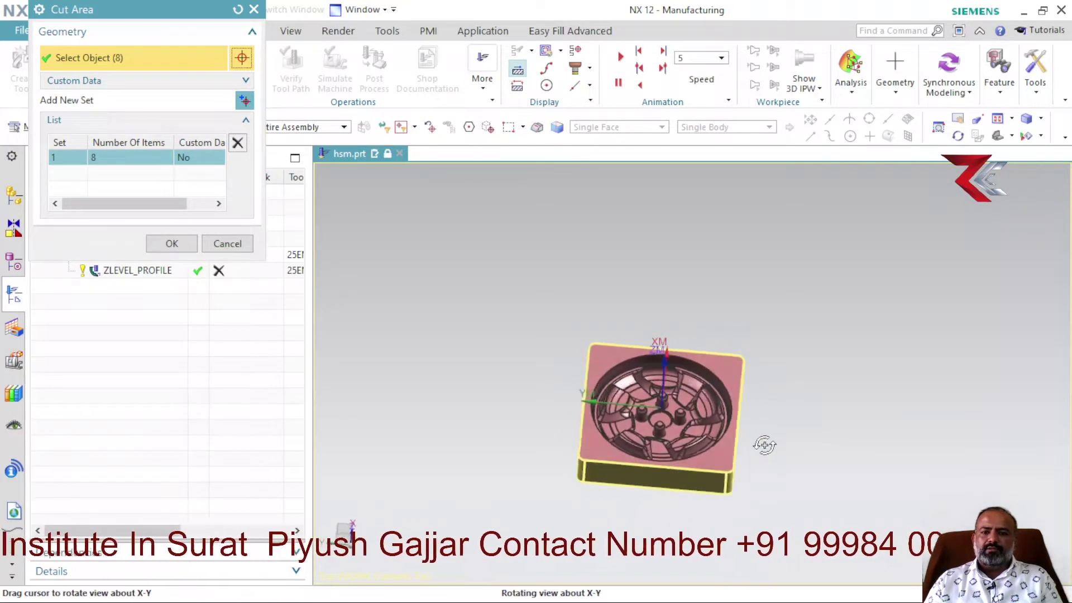
pyautogui.click(173, 245)
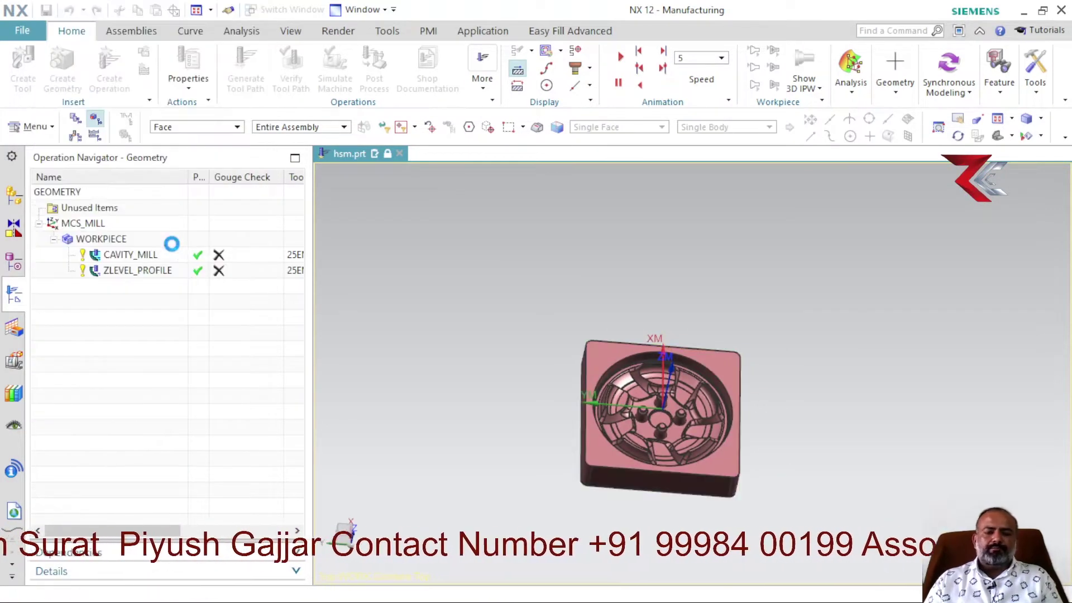
# Generate the toolpath and orbit and zoom to inspect the passes around all side walls.
pyautogui.scroll(-3, 173, 249)
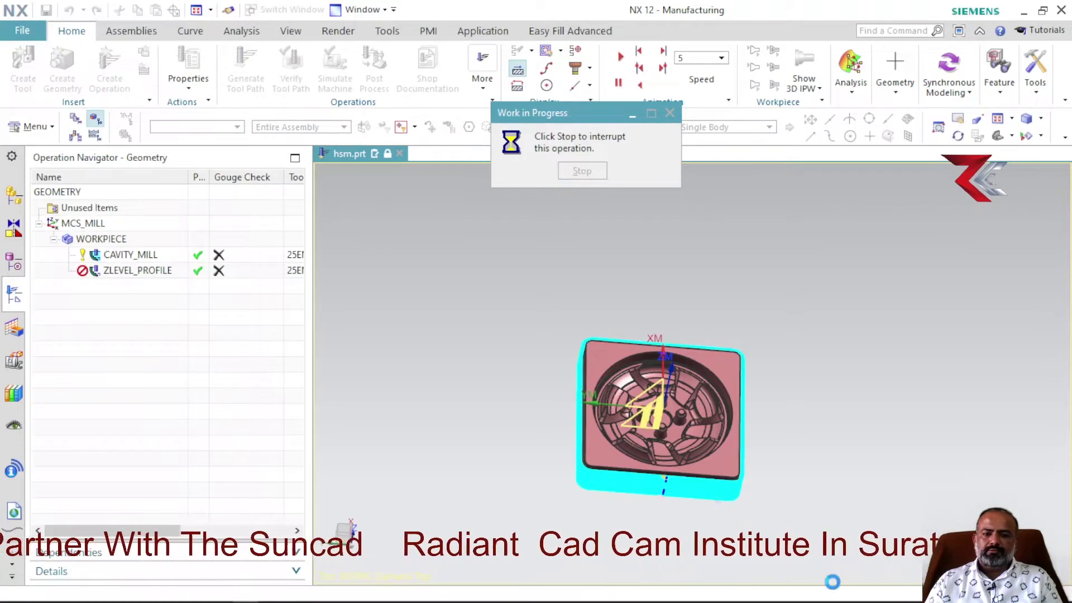
pyautogui.moveTo(701, 530)
pyautogui.mouseDown(button='middle')
pyautogui.moveTo(682, 469)
pyautogui.moveTo(708, 428)
pyautogui.moveTo(783, 376)
pyautogui.moveTo(668, 254)
pyautogui.mouseUp(button='middle')
pyautogui.scroll(3, 708, 429)
pyautogui.scroll(3, 668, 254)
pyautogui.scroll(-1, 692, 327)
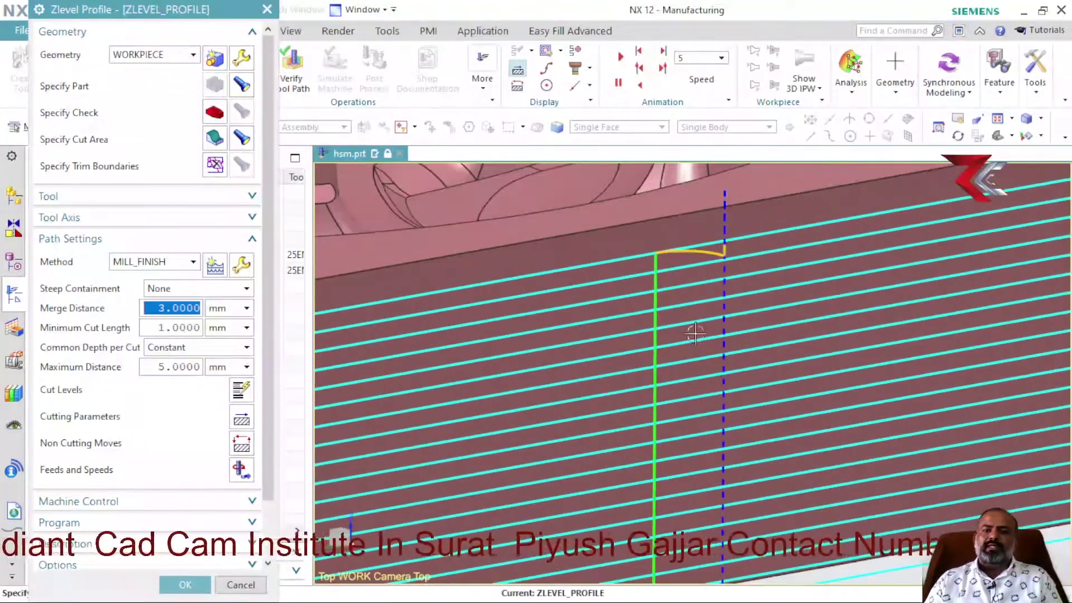
pyautogui.scroll(2, 659, 245)
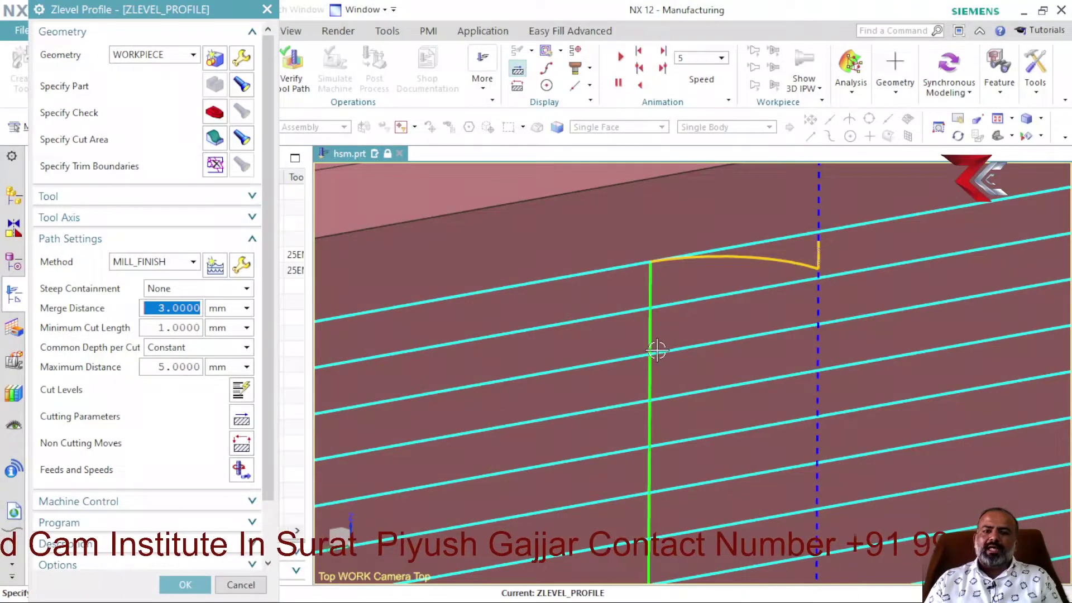
pyautogui.scroll(-2, 654, 374)
pyautogui.scroll(-2, 654, 377)
pyautogui.scroll(-1, 651, 379)
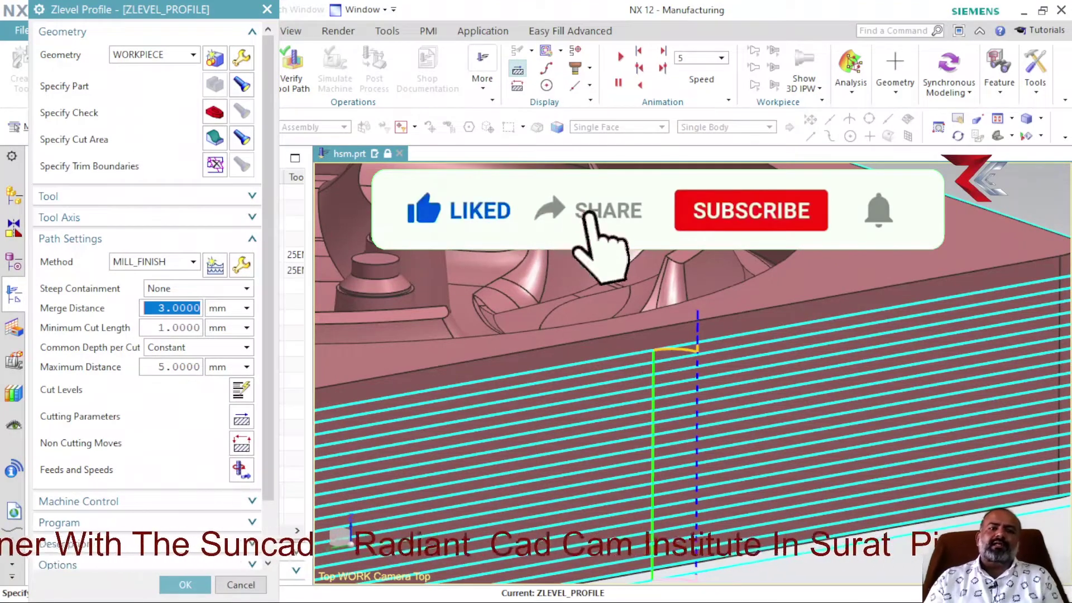
pyautogui.middleClick(246, 422)
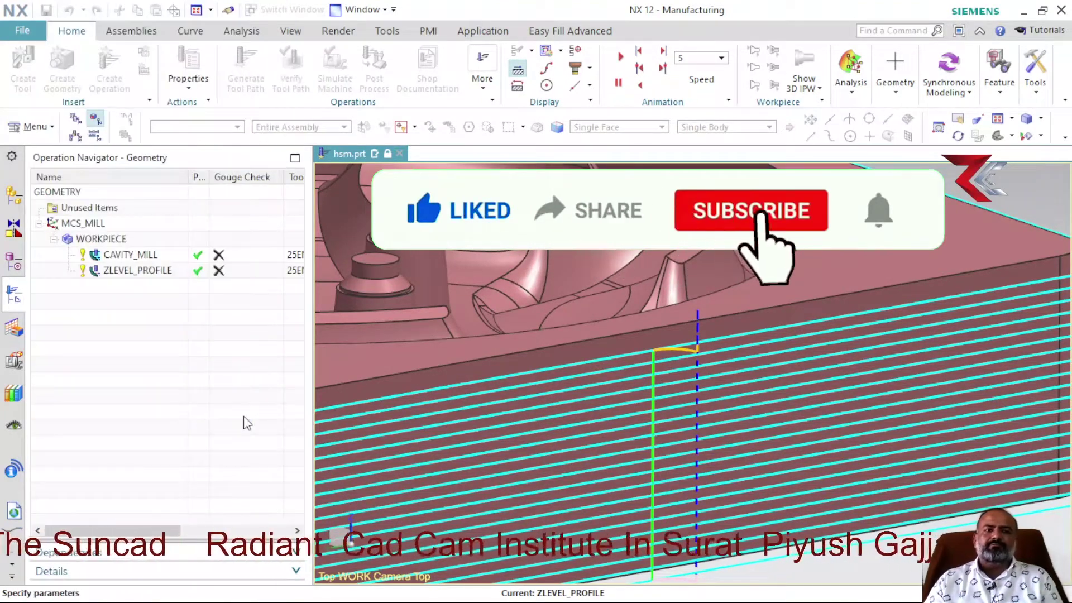
# Set the cut direction to Climb Cut in the Strategy settings.
pyautogui.click(180, 102)
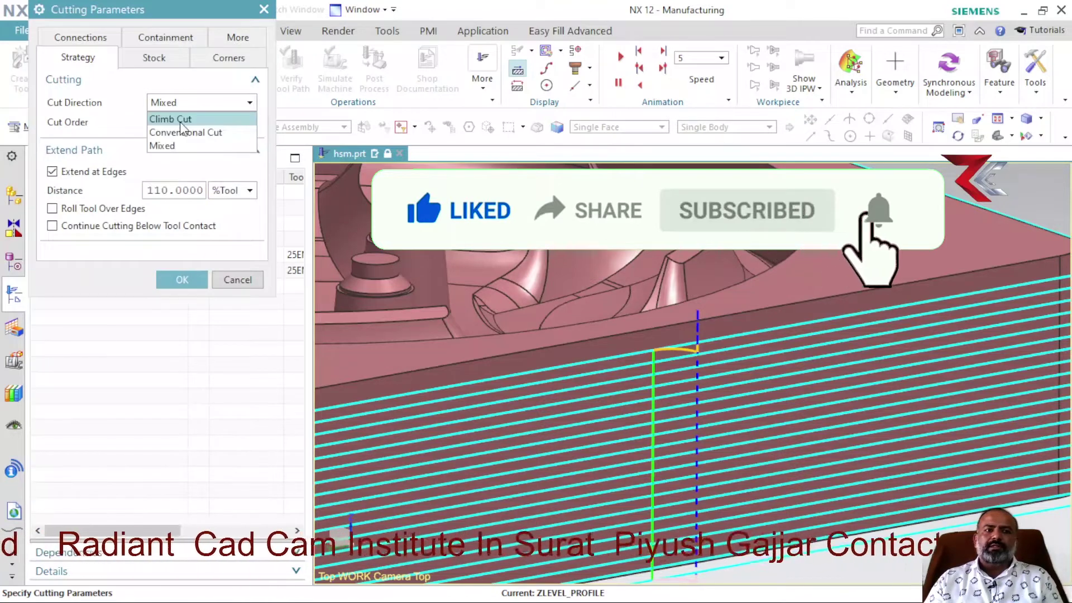
pyautogui.click(81, 37)
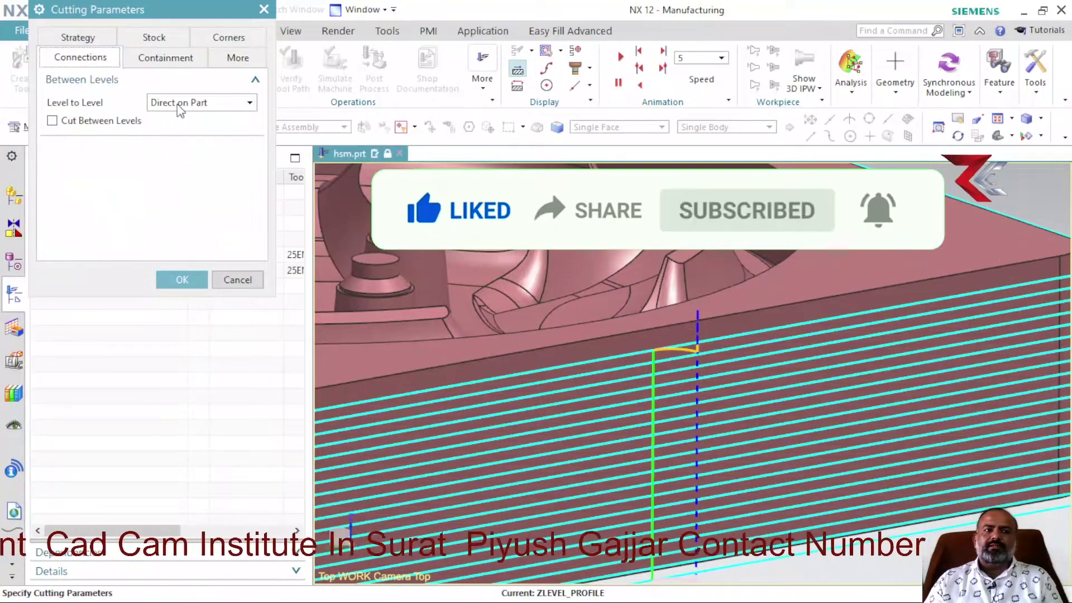
pyautogui.click(180, 105)
pyautogui.click(88, 41)
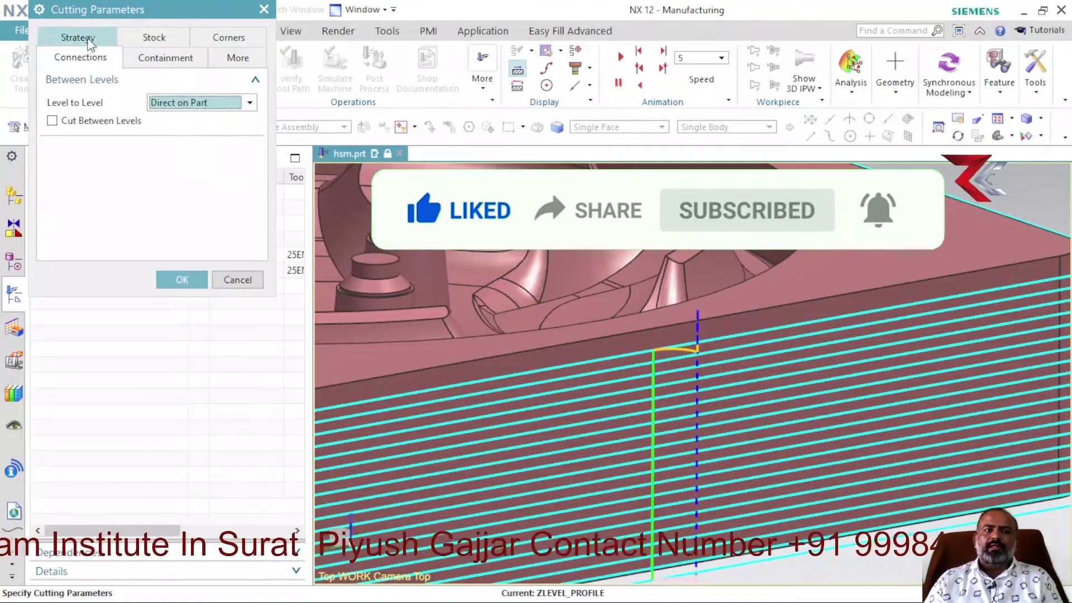
pyautogui.click(84, 57)
pyautogui.click(184, 103)
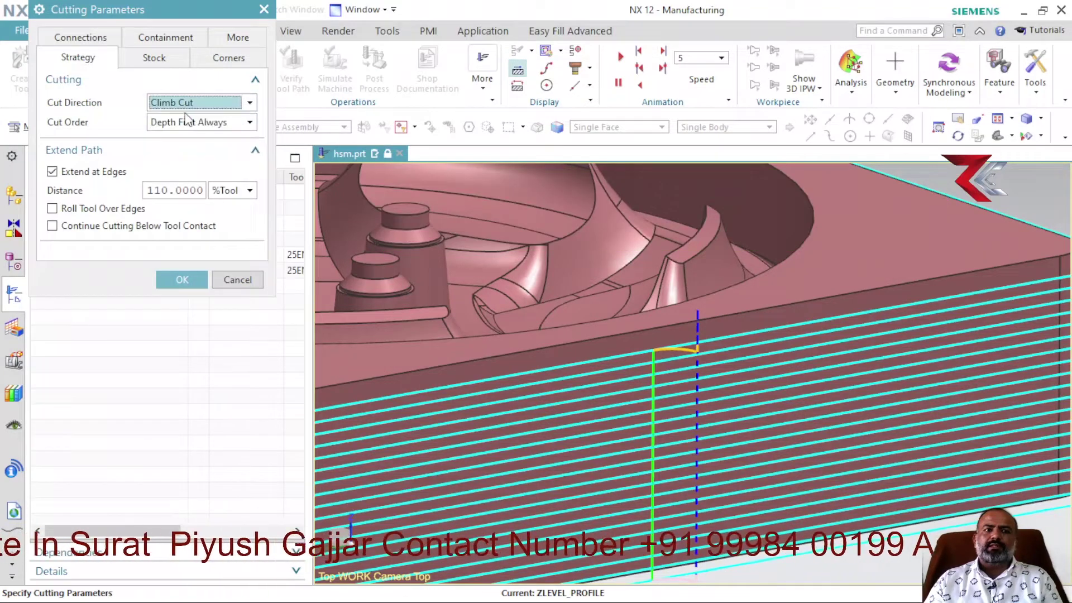
# Set Level to Level to Ramp on Part with a 5° ramp angle and accept.
pyautogui.click(80, 38)
pyautogui.click(205, 100)
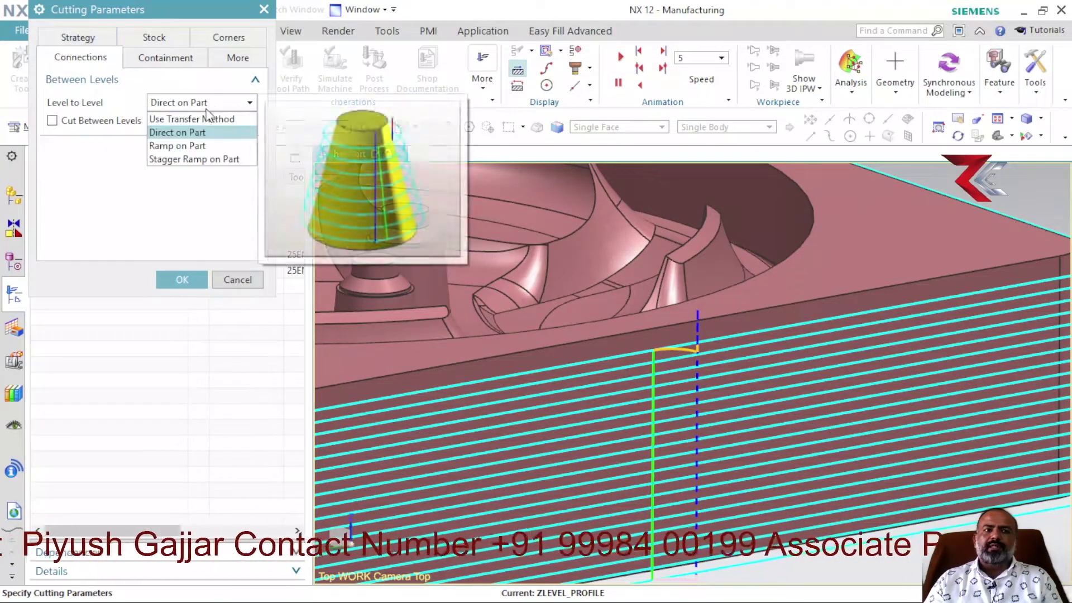
pyautogui.click(204, 147)
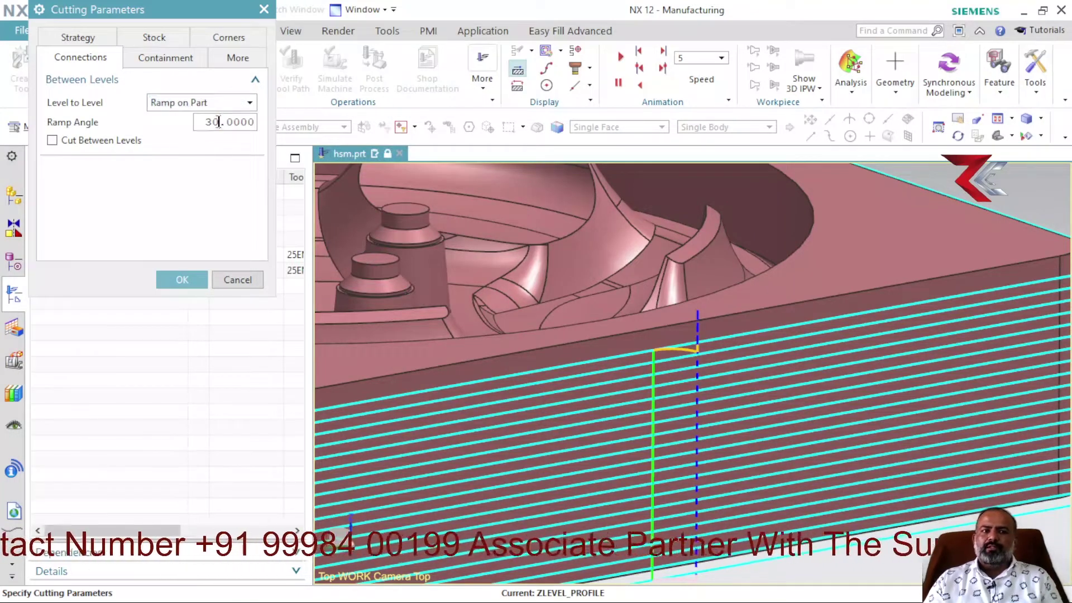
pyautogui.doubleClick(219, 122)
pyautogui.write('5')
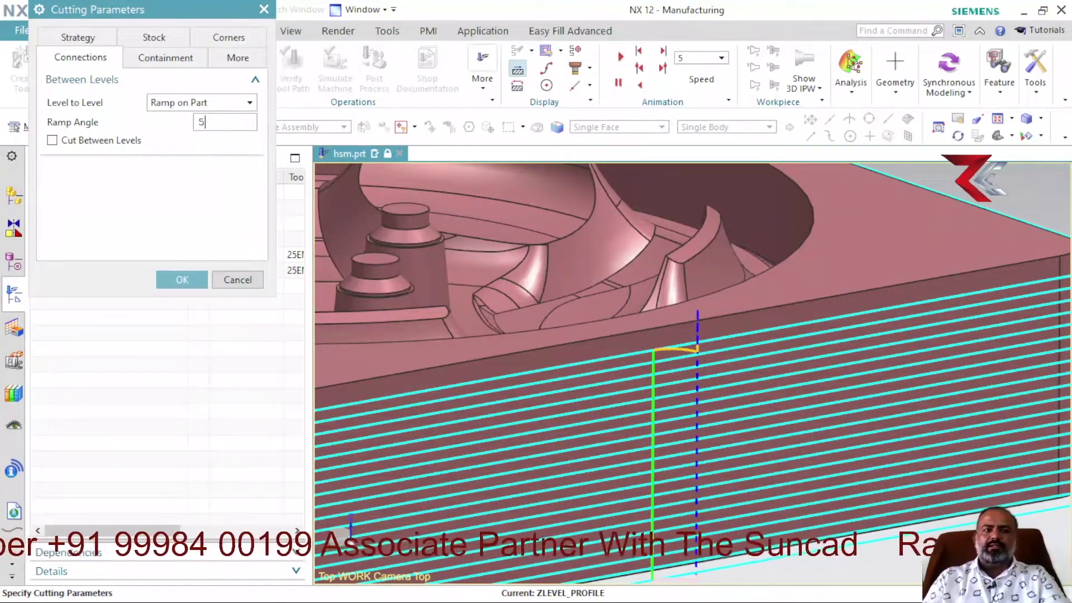
pyautogui.click(173, 279)
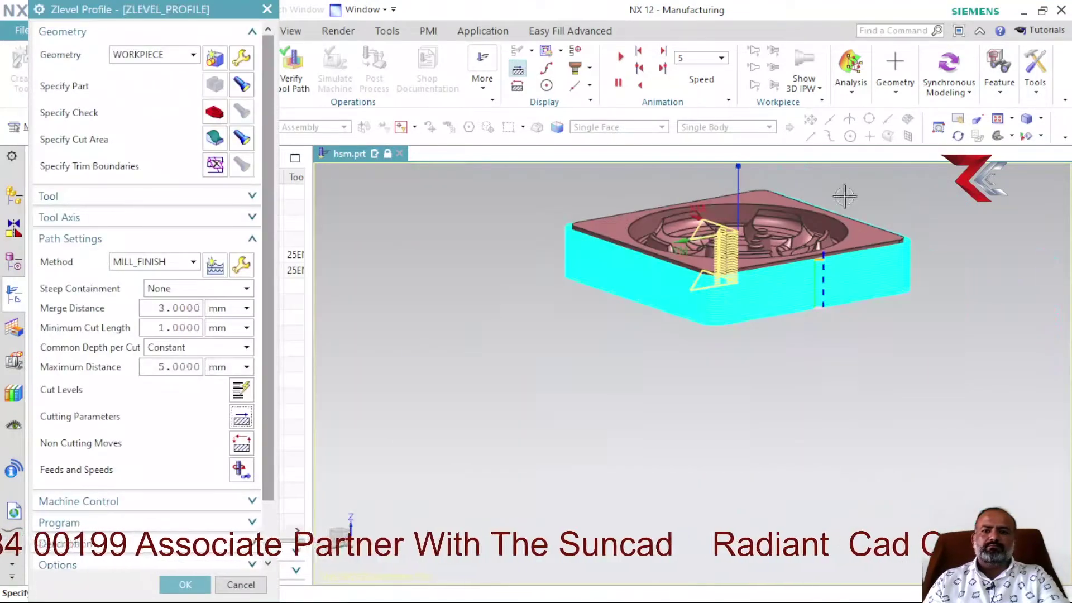
pyautogui.scroll(-2, 148, 490)
pyautogui.scroll(-3, 134, 531)
# Regenerate the toolpath and zoom in on the ramps linking the side-wall levels.
pyautogui.click(106, 546)
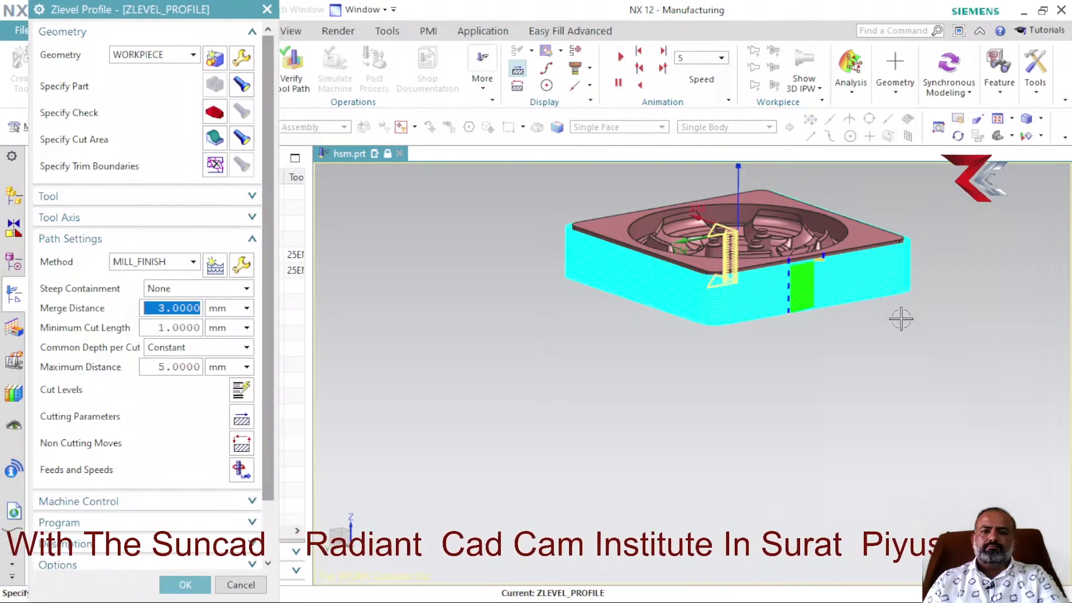
pyautogui.scroll(5, 802, 239)
pyautogui.scroll(2, 726, 335)
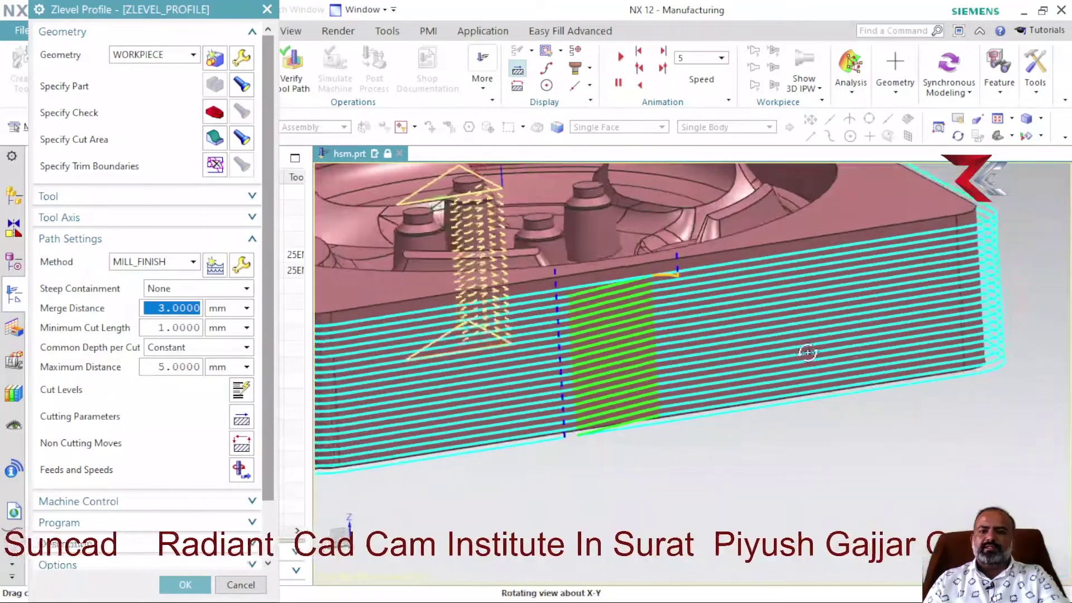
pyautogui.scroll(2, 726, 324)
pyautogui.scroll(2, 626, 251)
pyautogui.scroll(-3, 491, 312)
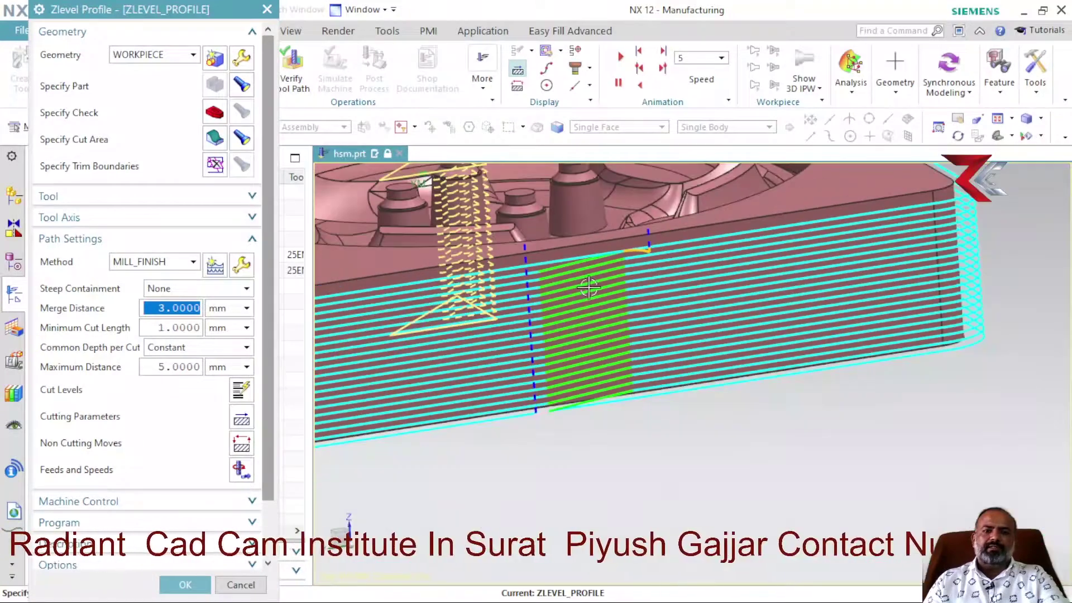
pyautogui.scroll(3, 509, 293)
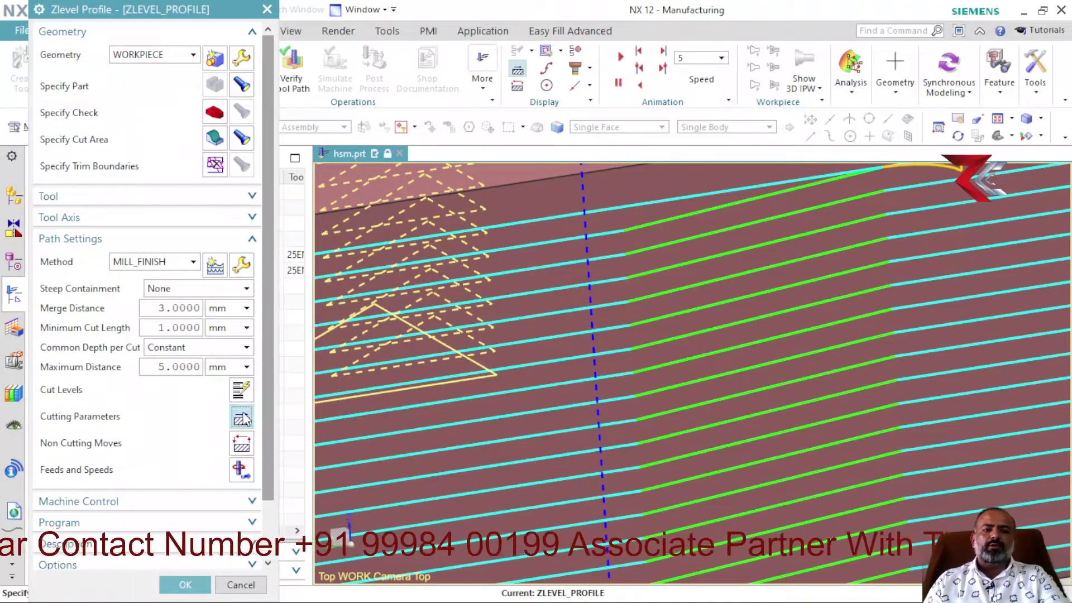
pyautogui.press('Escape')
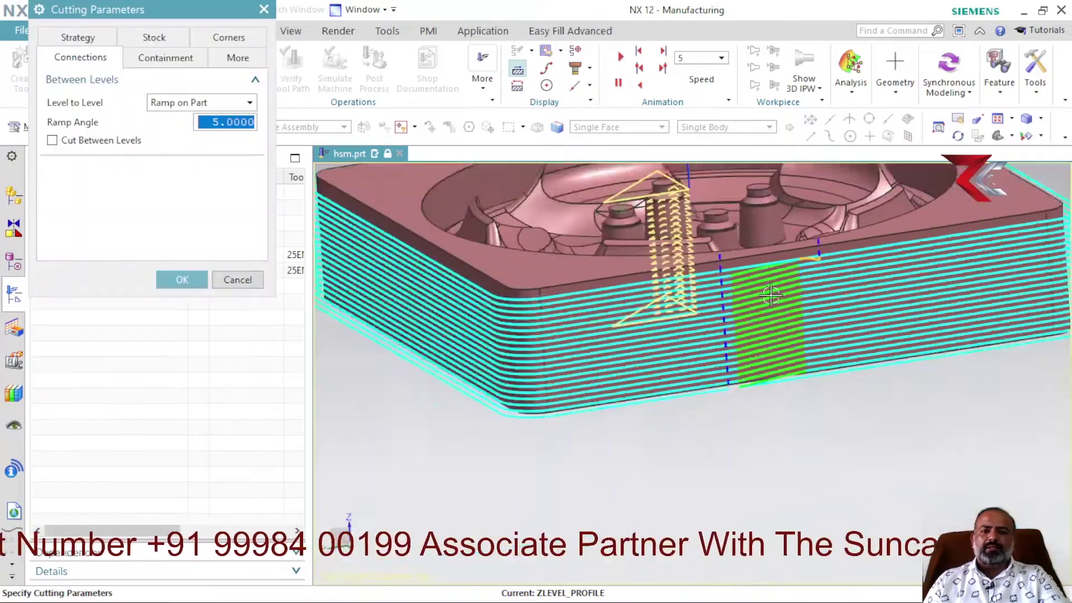
# Change Level to Level to Stagger Ramp on Part, accept, and regenerate the toolpath.
pyautogui.click(193, 102)
pyautogui.click(186, 160)
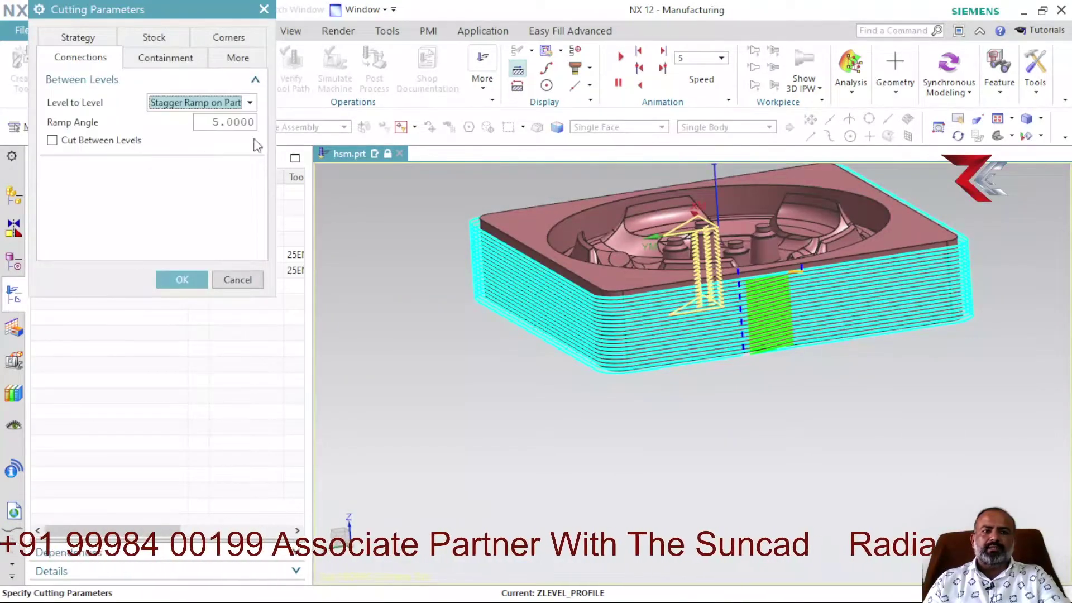
pyautogui.click(170, 279)
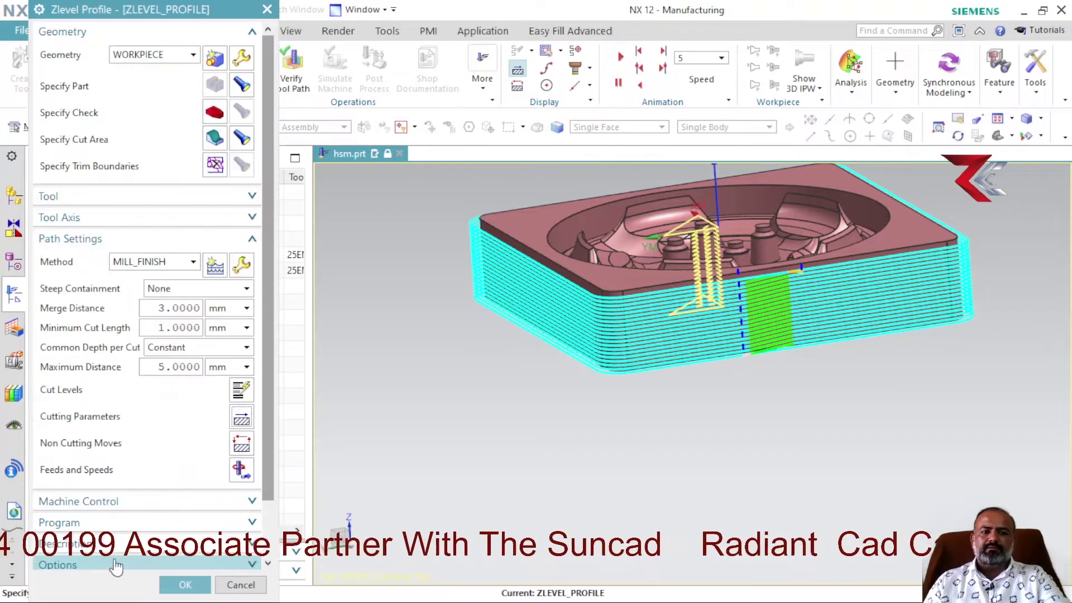
pyautogui.click(107, 548)
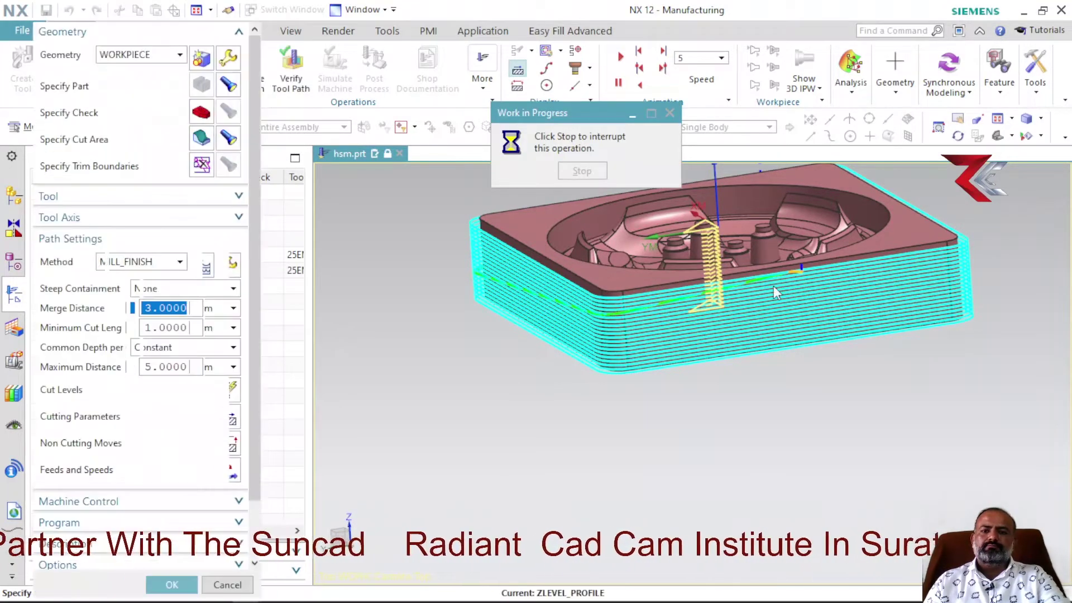
# Zoom and orbit around the block to examine the staggered level-to-level ramps on the side walls.
pyautogui.scroll(-3, 773, 286)
pyautogui.scroll(-2, 804, 282)
pyautogui.scroll(-2, 864, 269)
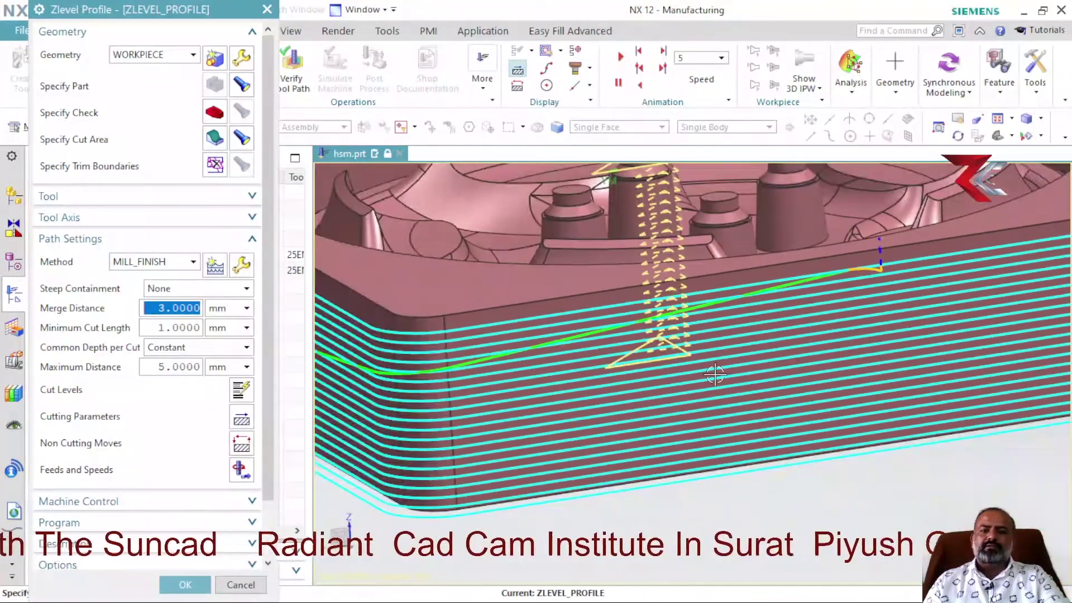
pyautogui.moveTo(720, 372); pyautogui.dragTo(748, 371, button='middle')
pyautogui.moveTo(768, 372); pyautogui.dragTo(848, 385, button='middle')
pyautogui.scroll(5, 538, 337)
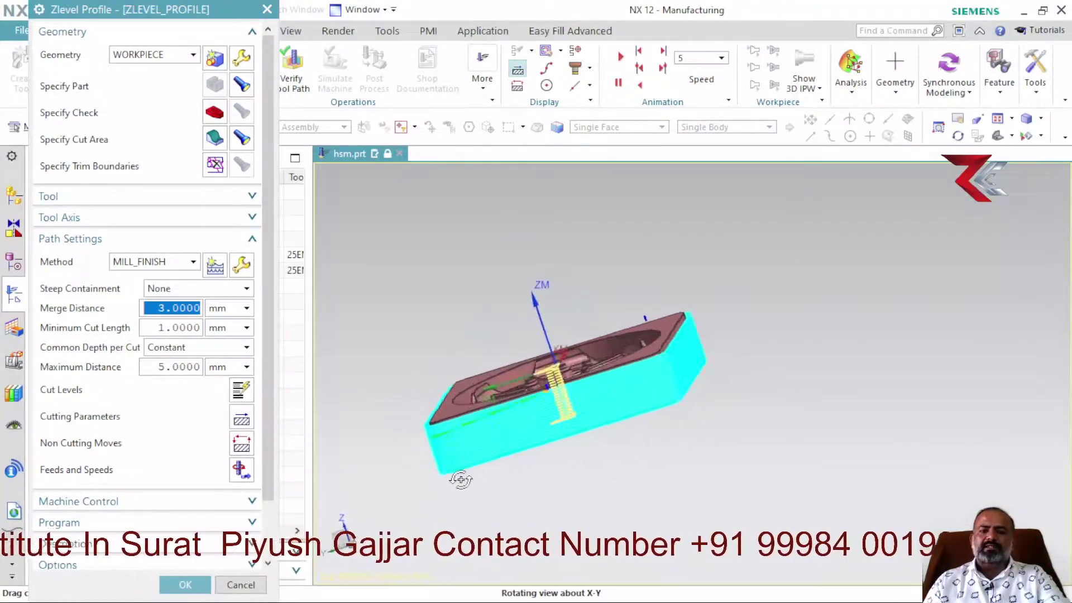
pyautogui.scroll(-3, 766, 385)
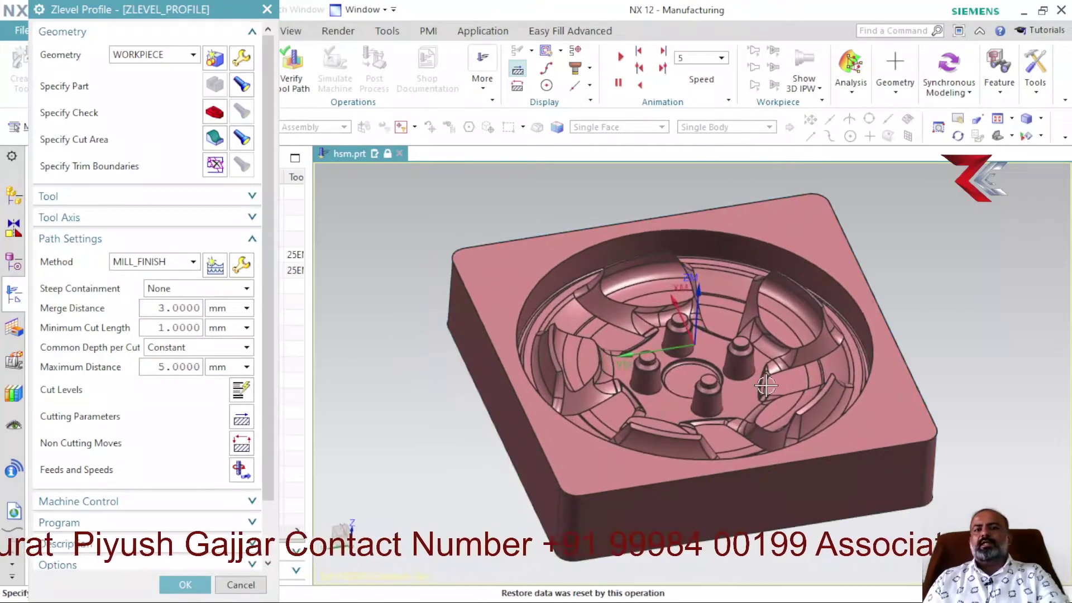